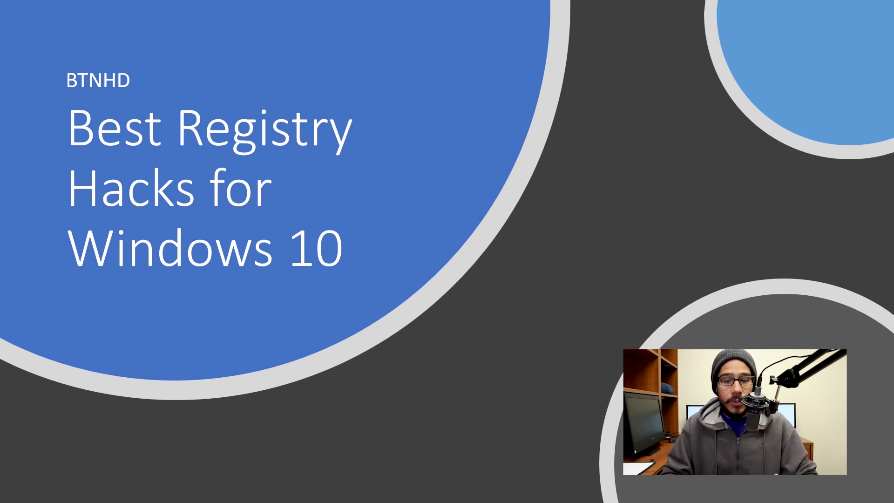
# Step: Advance the presentation to the 'Add Applications to Desktop Context Menu' slide
pyautogui.press('Right')
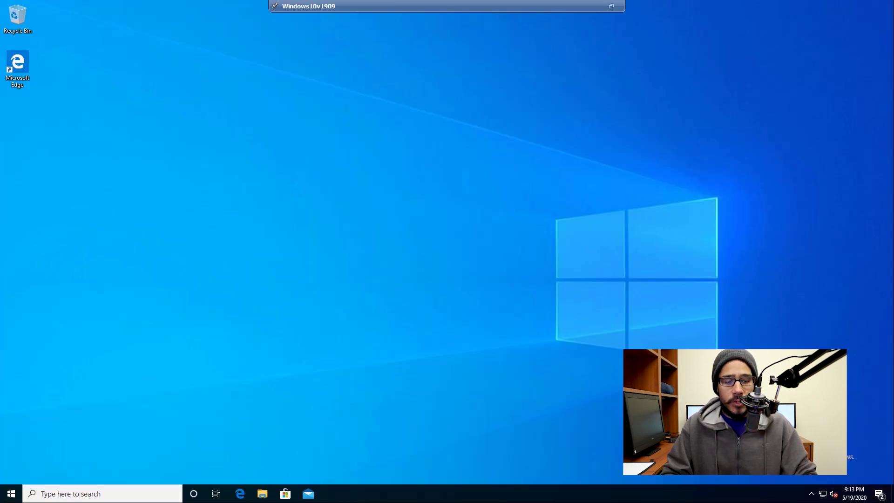
# Step: Check the installed Windows version by running winver
pyautogui.press('super+x')
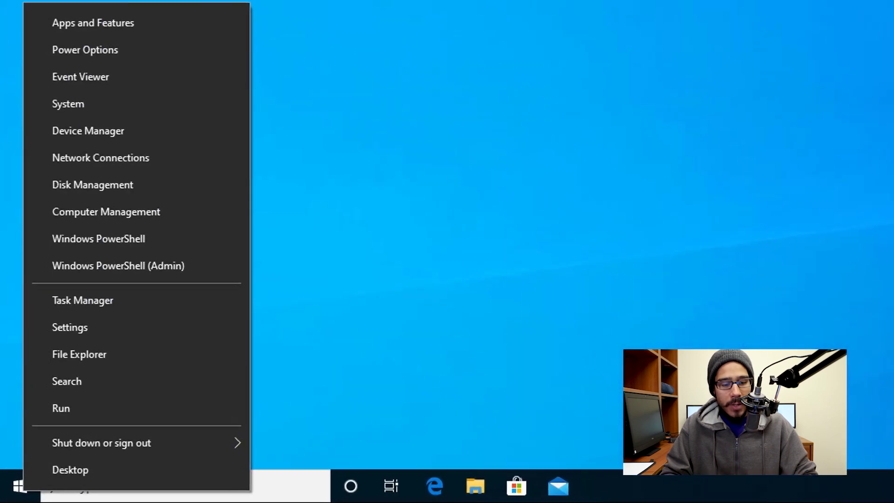
pyautogui.write('rwinver')
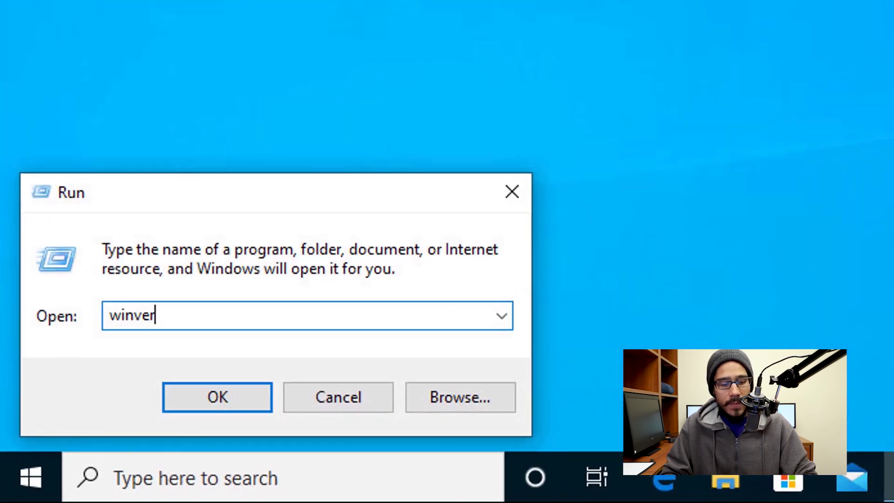
pyautogui.press('Return')
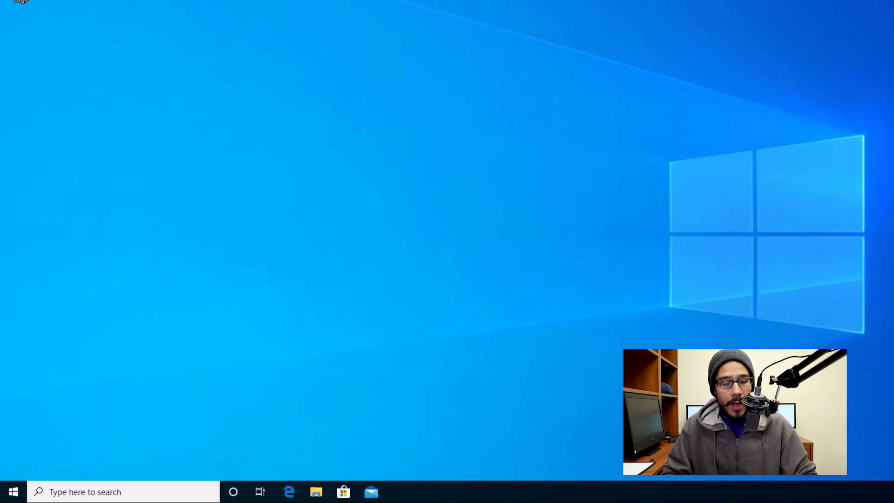
# Step: Launch the Registry Editor with regedit and select HKEY_CLASSES_ROOT
pyautogui.press('super+x')
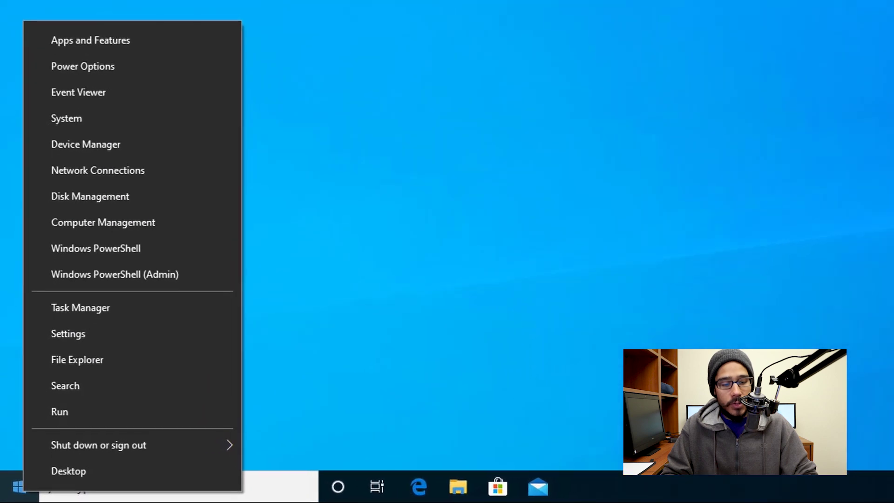
pyautogui.press('r')
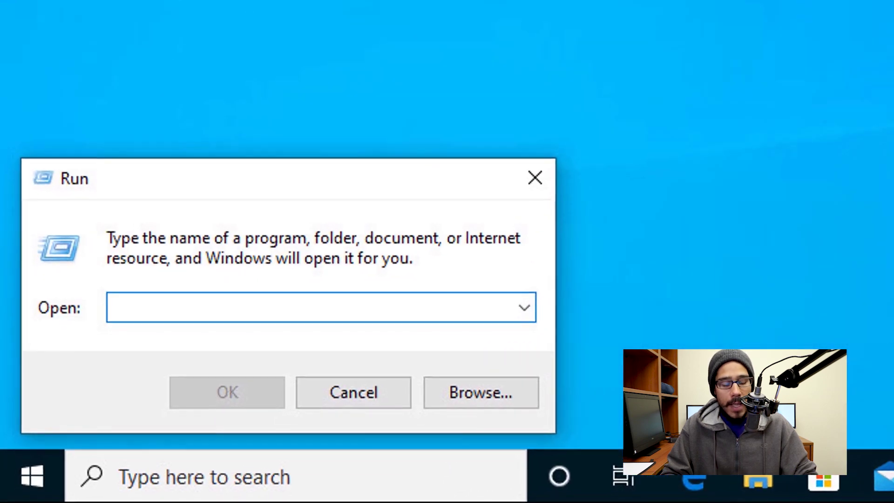
pyautogui.write('regedit')
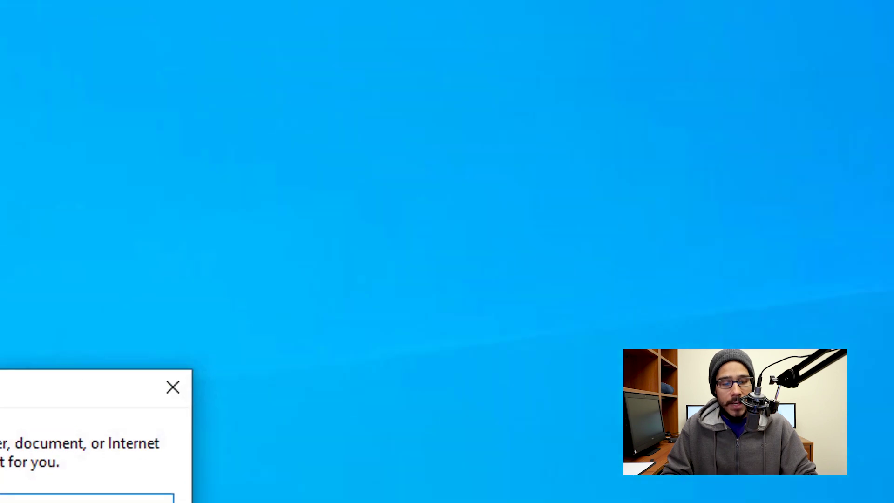
pyautogui.press('Return')
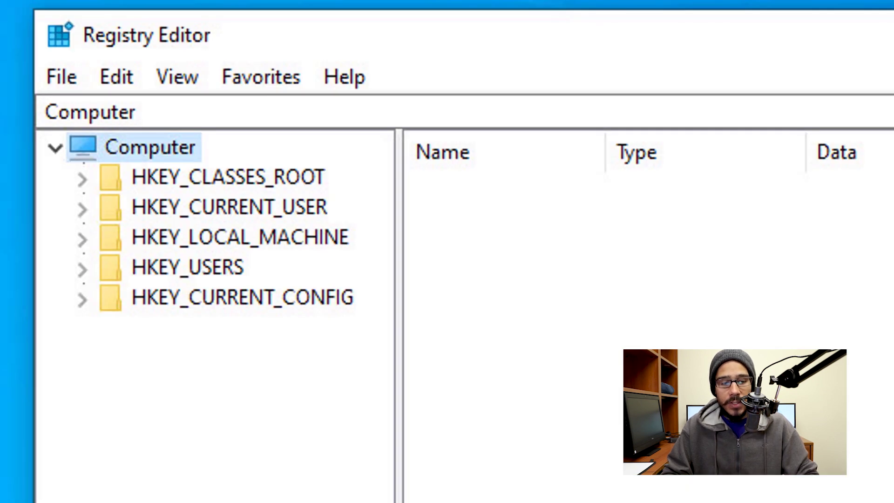
pyautogui.press('Down')
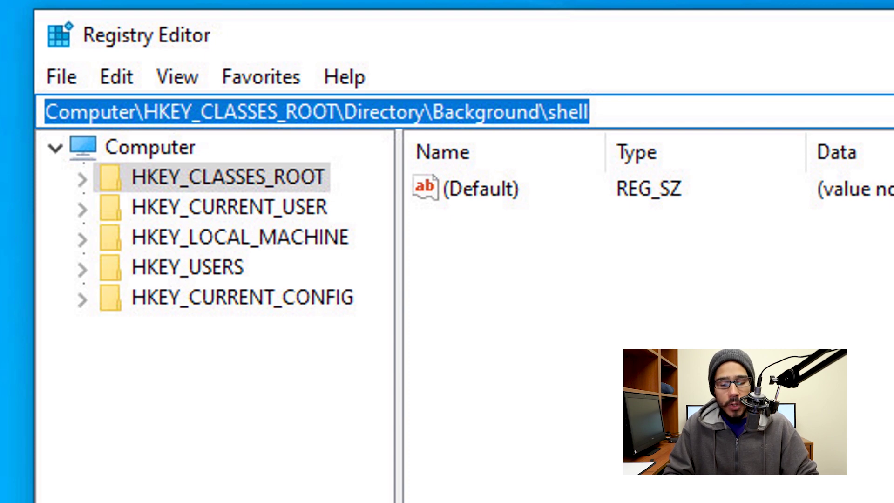
# Step: Jump to HKEY_CLASSES_ROOT\Directory\Background\shell from the address bar
pyautogui.press('Return')
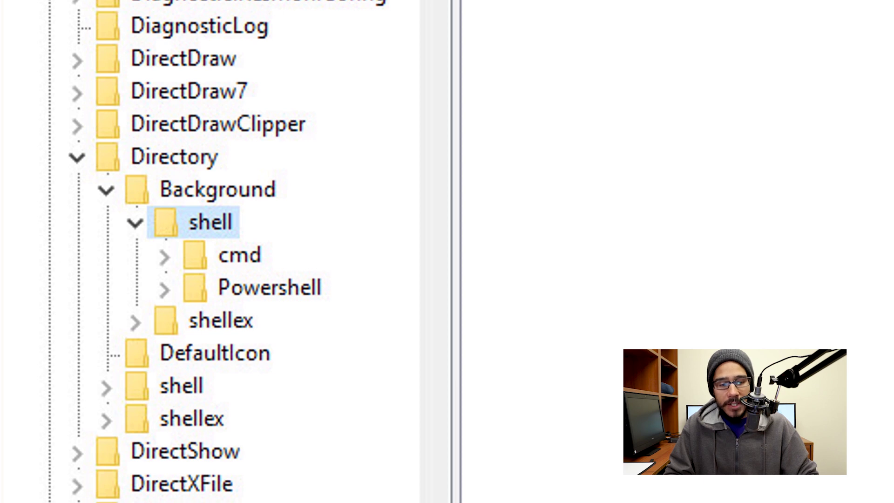
# Step: Create a new key named Notepad under the shell key
pyautogui.rightClick(224, 227)
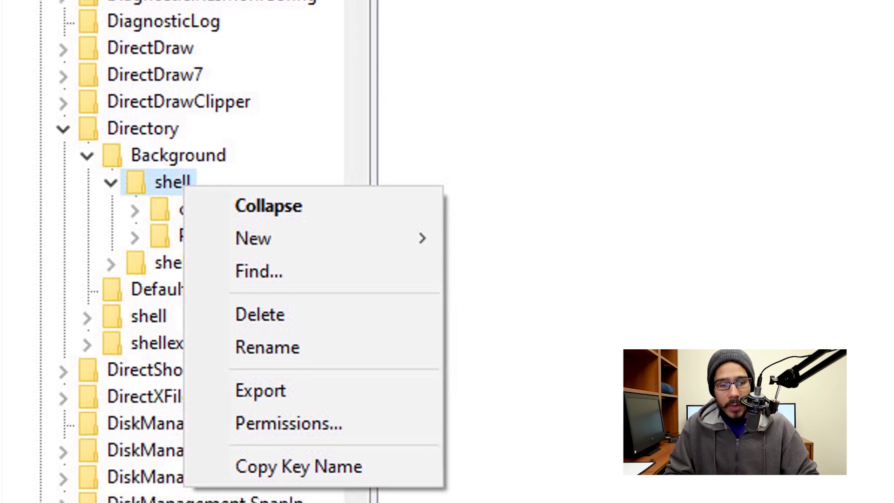
pyautogui.moveTo(260, 238)
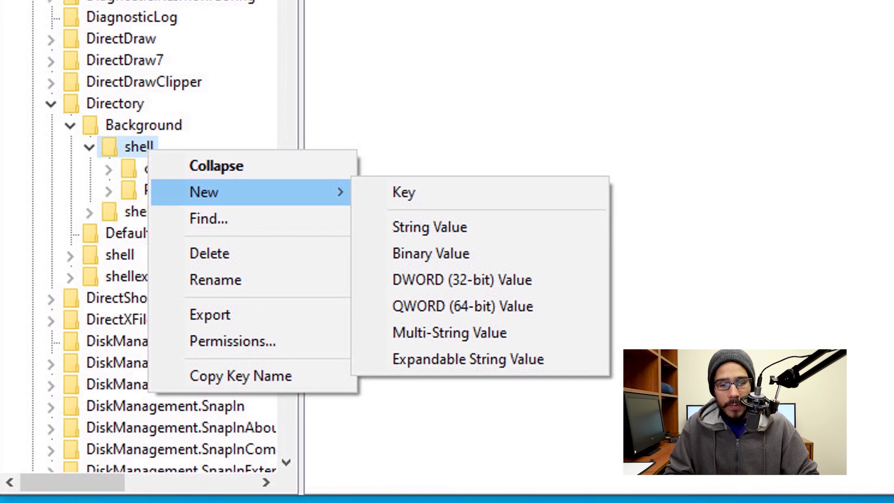
pyautogui.click(404, 193)
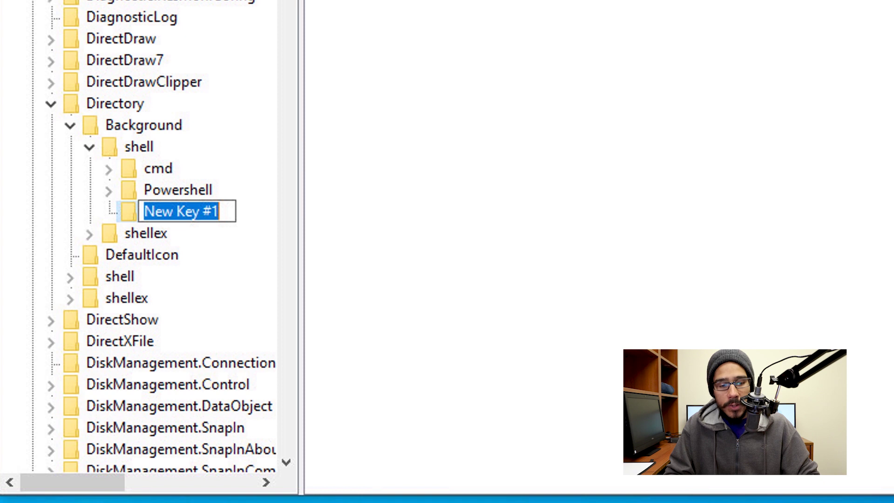
pyautogui.write('Notepad')
pyautogui.press('Return')
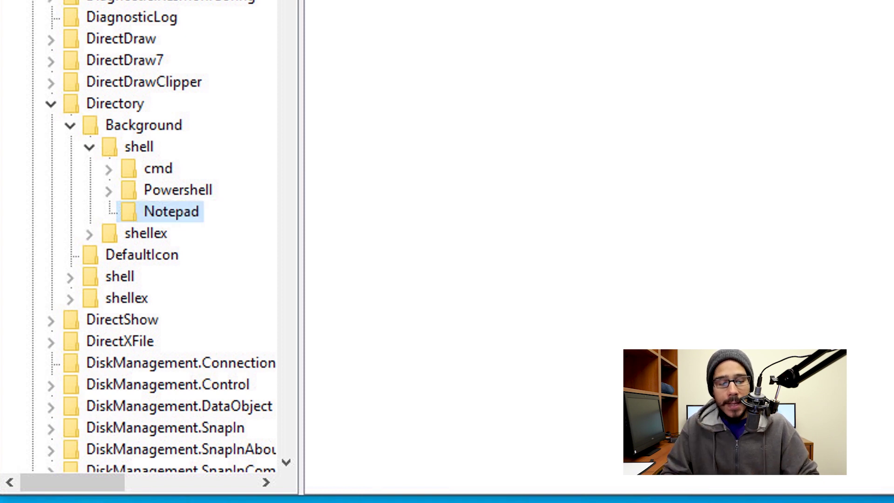
# Step: Add a subkey named command inside the Notepad key
pyautogui.rightClick(195, 217)
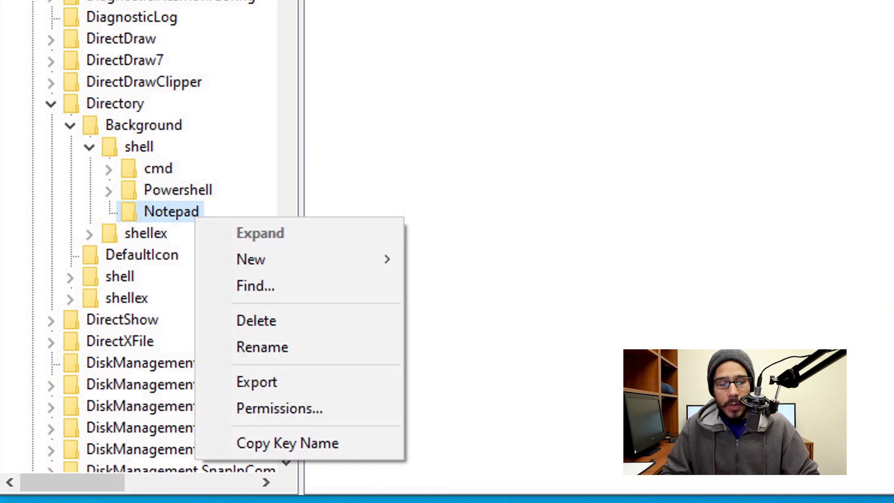
pyautogui.moveTo(251, 259)
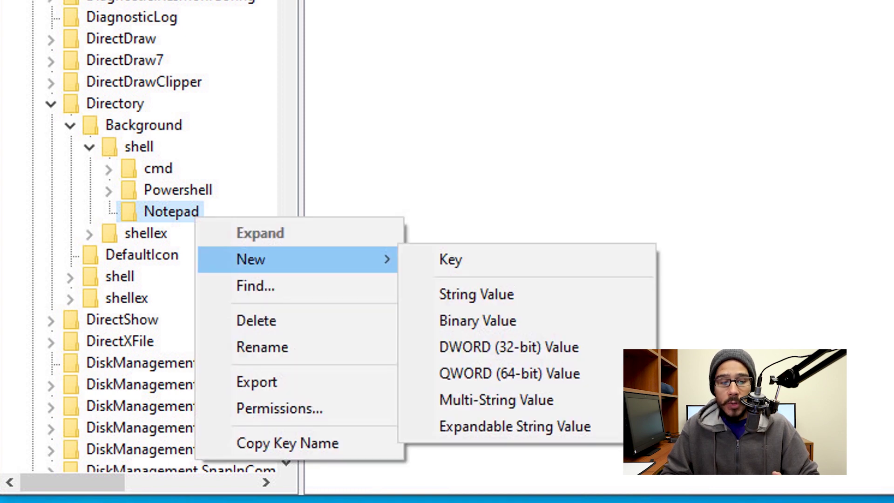
pyautogui.press('k')
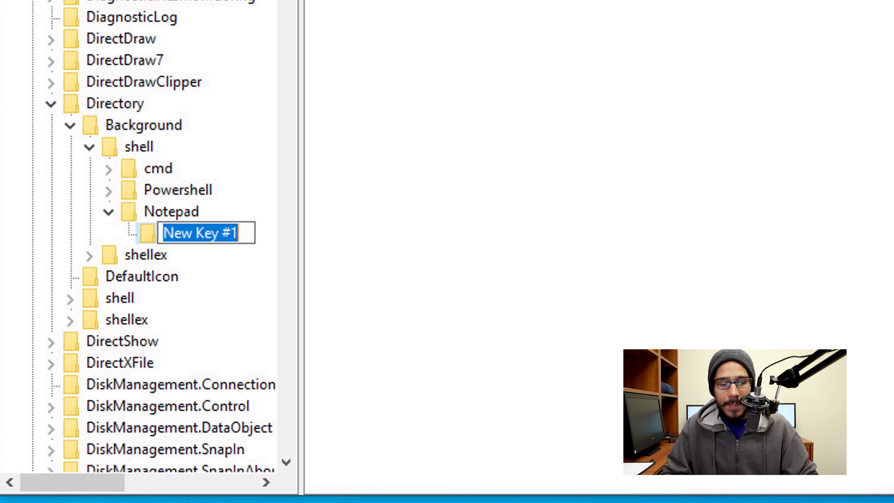
pyautogui.write('command')
pyautogui.press('Return')
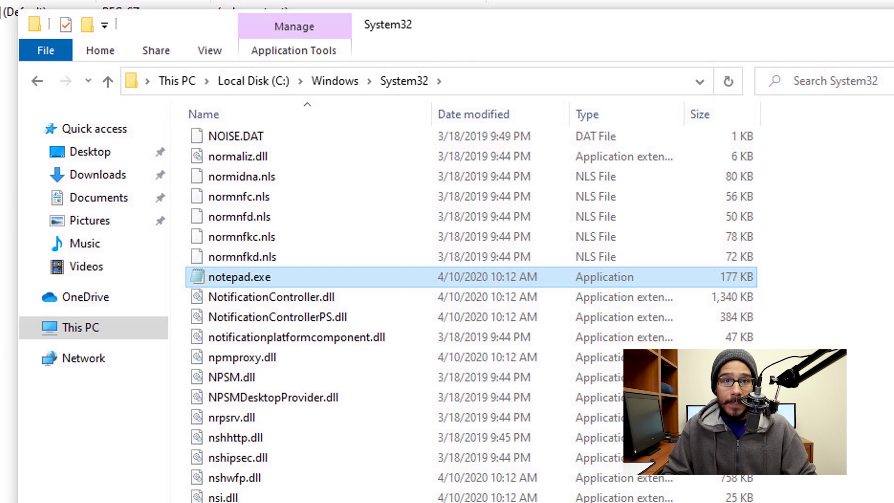
# Step: Copy notepad.exe's full path from C:\Windows\System32 using Copy as path
pyautogui.rightClick(267, 278)
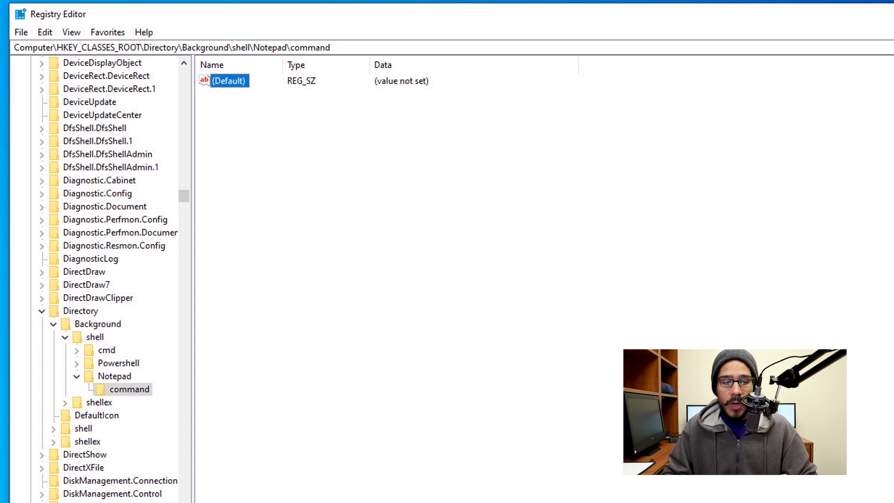
# Step: Paste "C:\Windows\System32\notepad.exe" as the command key's (Default) value data
pyautogui.press('Return')
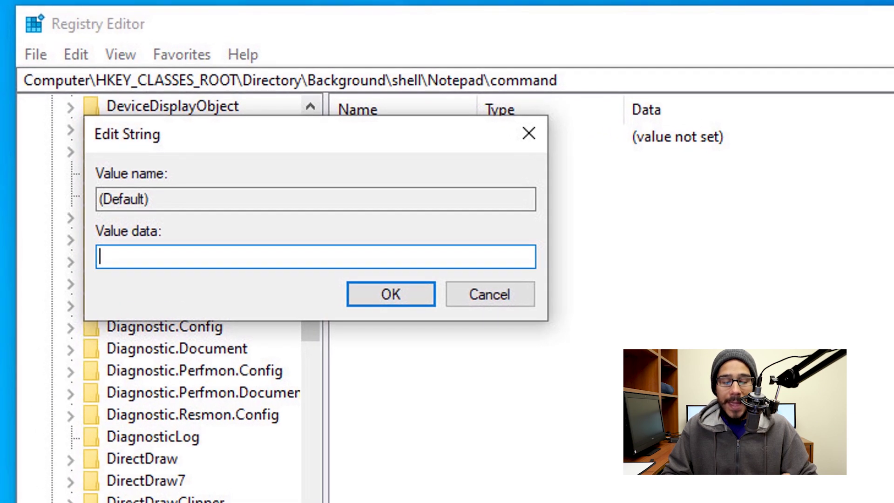
pyautogui.hotkey('ctrl', 'v')
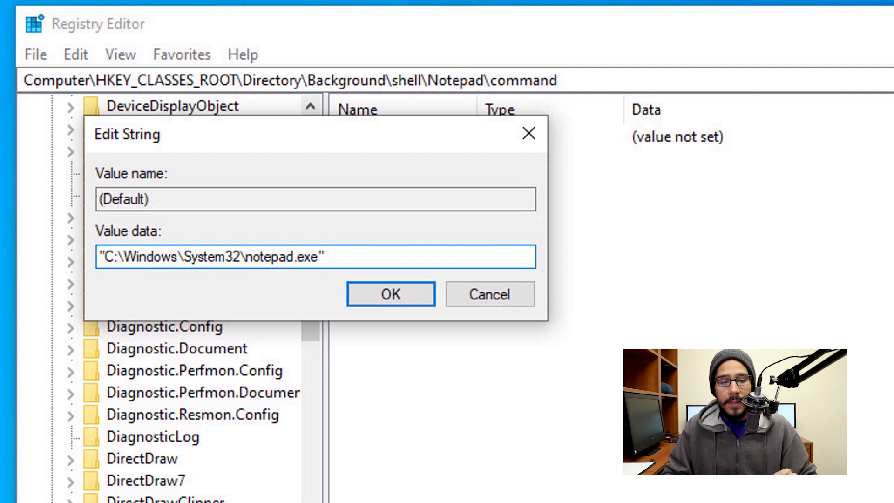
pyautogui.press('Return')
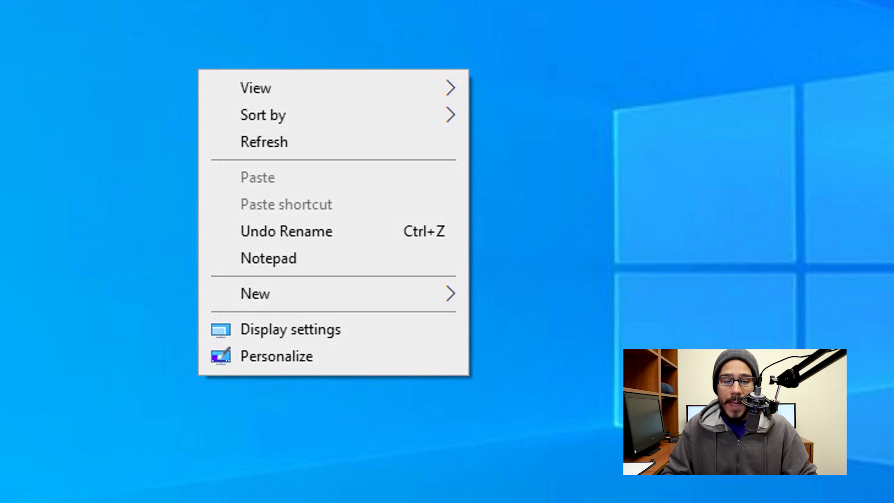
# Step: Launch Notepad from the new desktop context-menu entry to verify the tweak
pyautogui.click(269, 258)
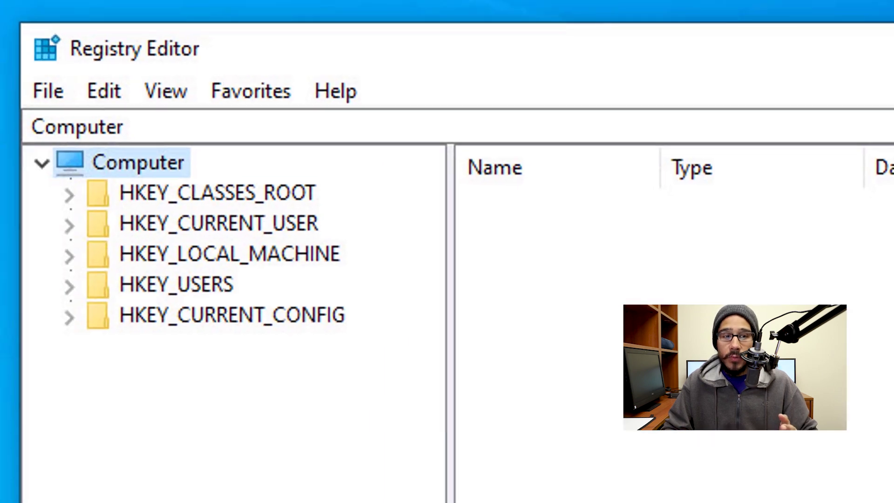
# Step: Navigate to HKEY_CURRENT_USER\Software\Microsoft\Windows\CurrentVersion\Explorer\Advanced via the address bar
pyautogui.click(219, 224)
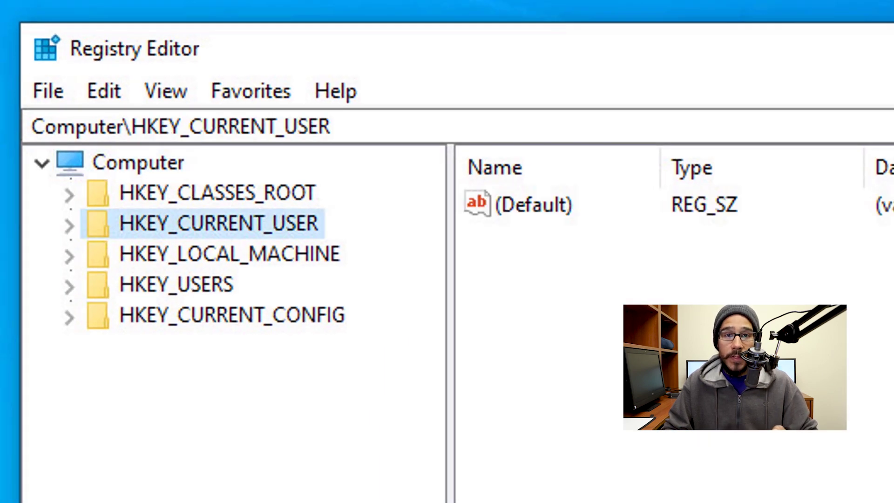
pyautogui.click(339, 126)
pyautogui.write('\\')
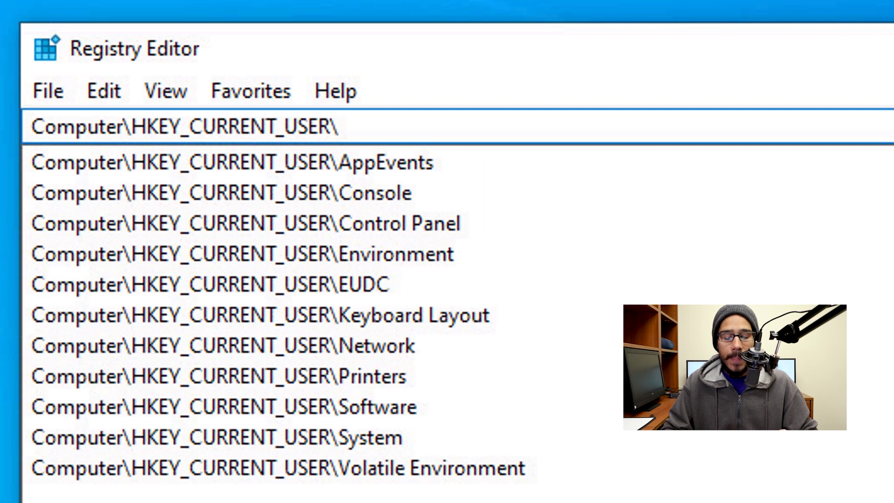
pyautogui.hotkey('ctrl', 'v')
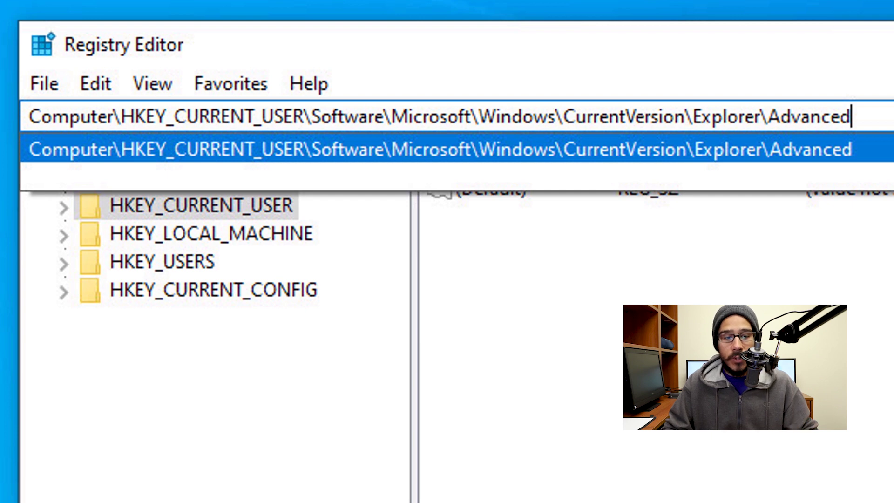
pyautogui.press('Return')
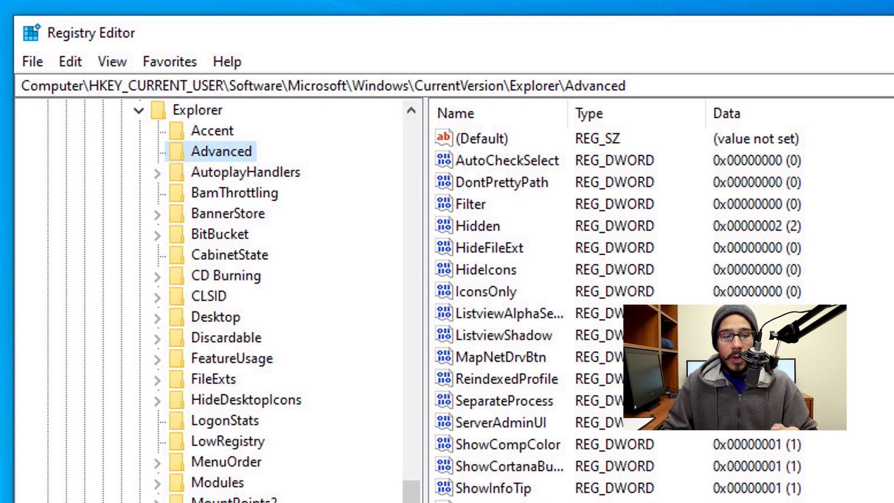
# Step: Create the DWORD (32-bit) value ShowSecondsInSystemClock under Advanced with data 1
pyautogui.rightClick(237, 156)
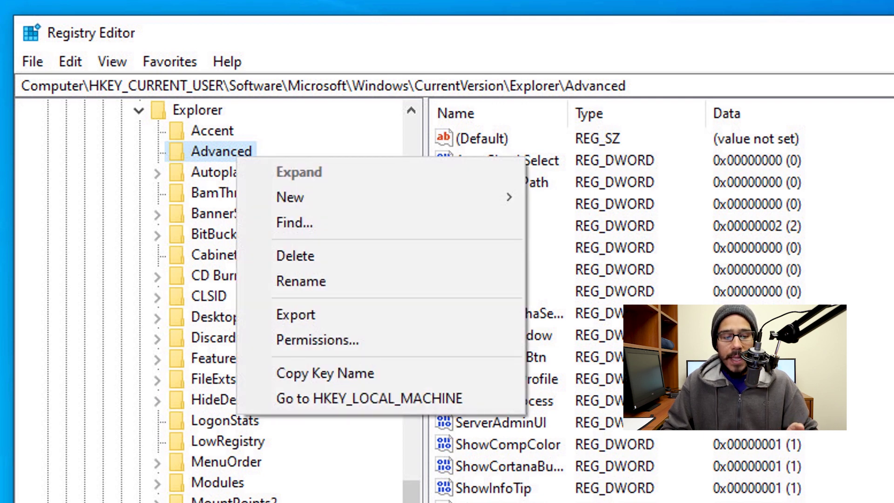
pyautogui.moveTo(290, 197)
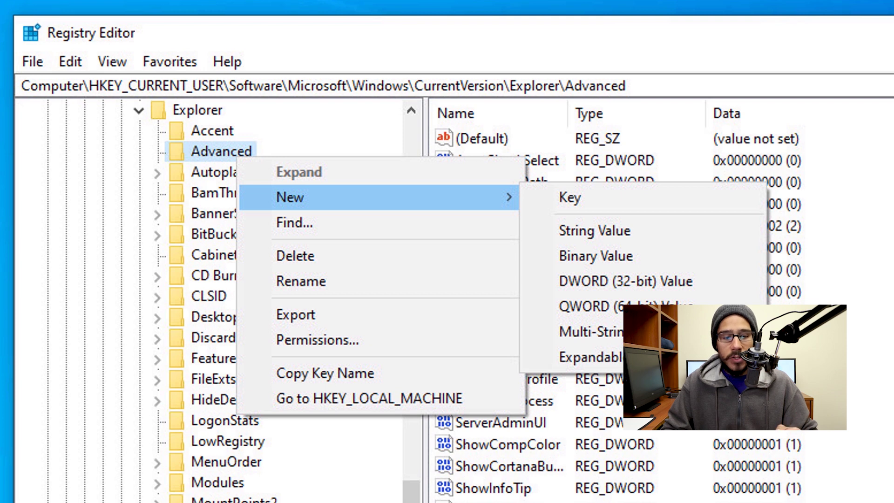
pyautogui.press('Down')
pyautogui.press('Down')
pyautogui.press('Down')
pyautogui.press('Return')
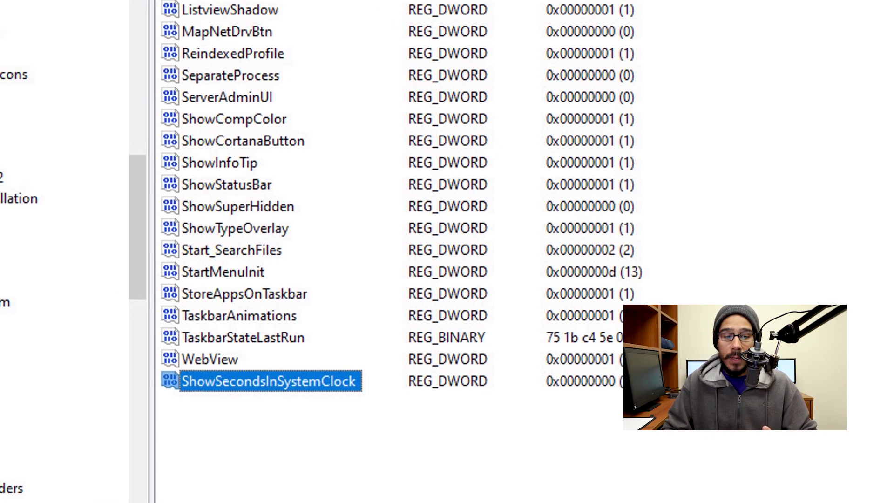
pyautogui.press('Return')
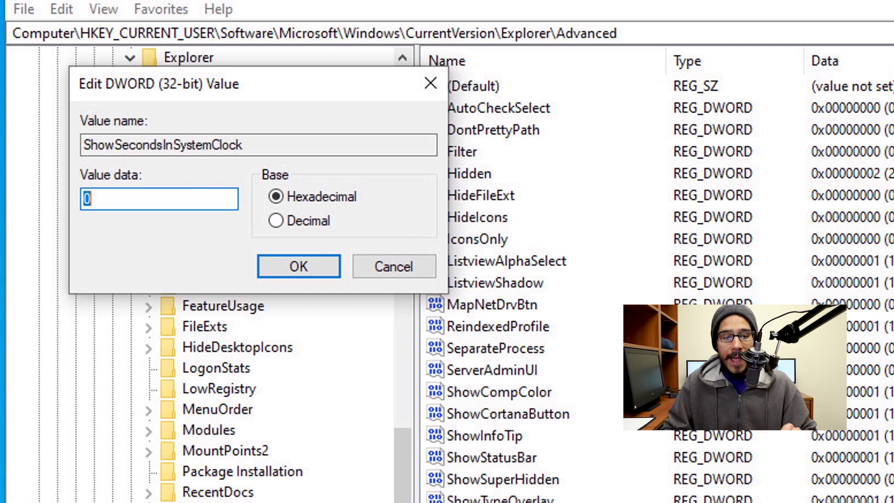
pyautogui.write('1')
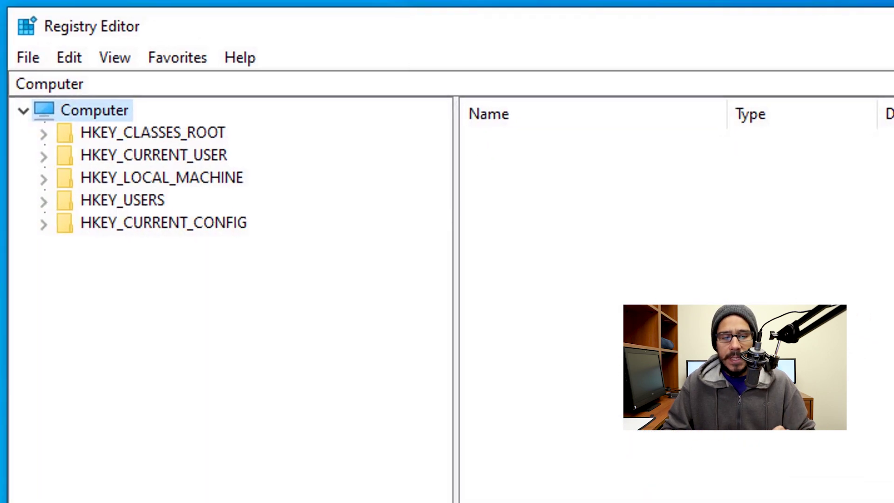
# Step: Go to HKEY_LOCAL_MACHINE's Explorer\MyComputer\NameSpace key by pasting its path
pyautogui.click(162, 178)
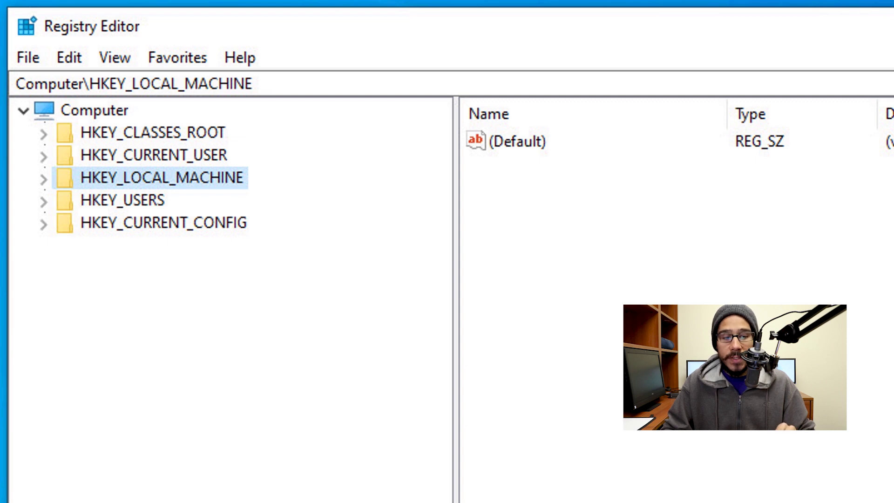
pyautogui.click(255, 84)
pyautogui.write('\\')
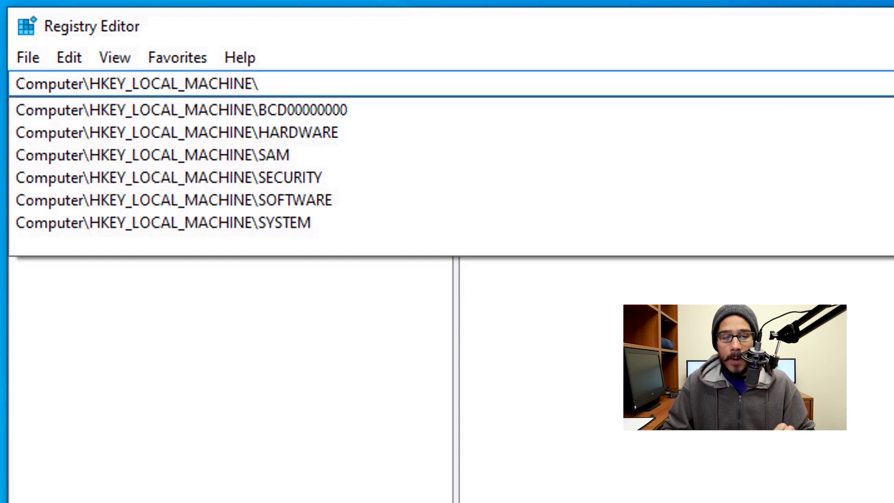
pyautogui.write('SOFTWARE\\Microsoft\\Windows\\CurrentVersion\\Explorer\\MyComputer\\NameSpace')
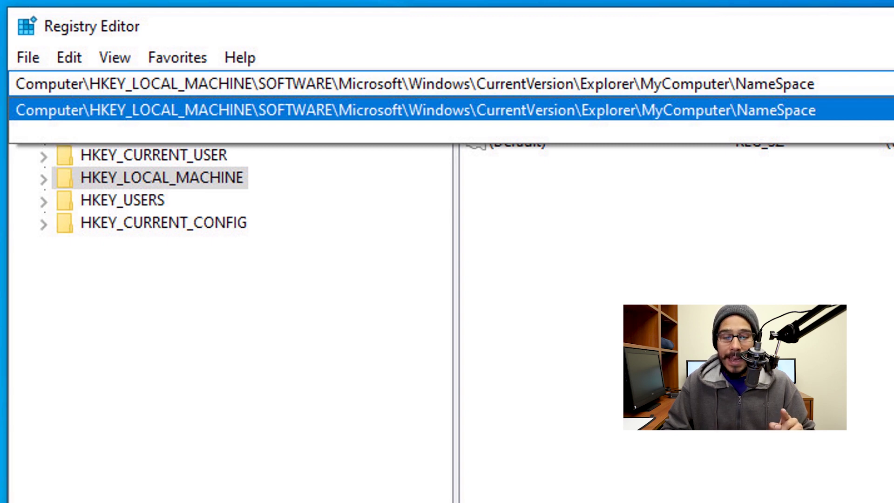
pyautogui.press('Return')
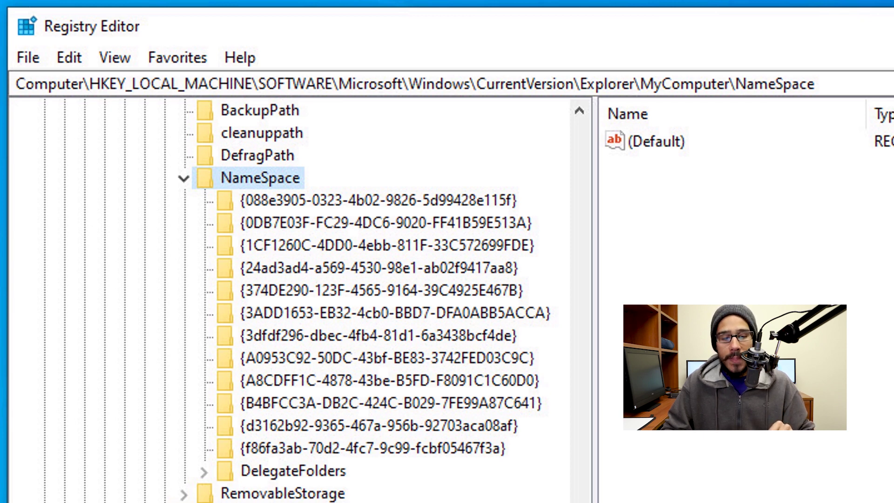
# Step: Delete the {0DB7E03F-FC29-4DC6-9020-FF41B59E513A} 3D Objects key, then open This PC to check
pyautogui.click(386, 223)
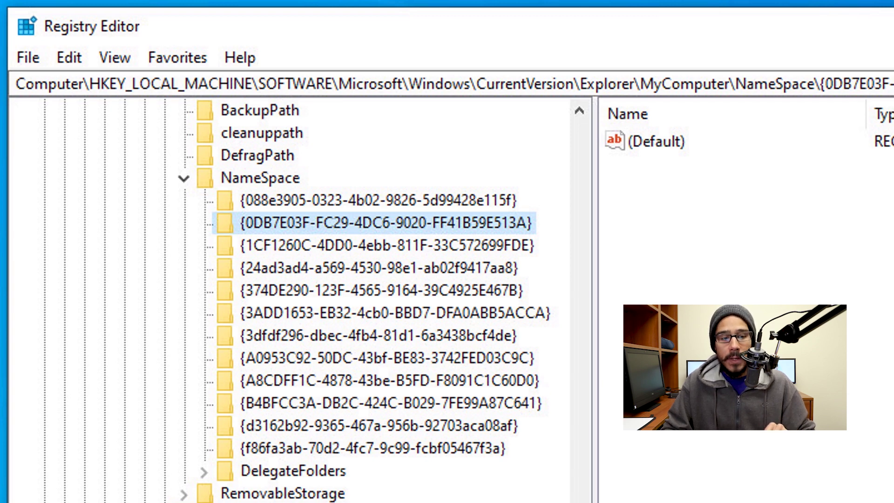
pyautogui.rightClick(413, 222)
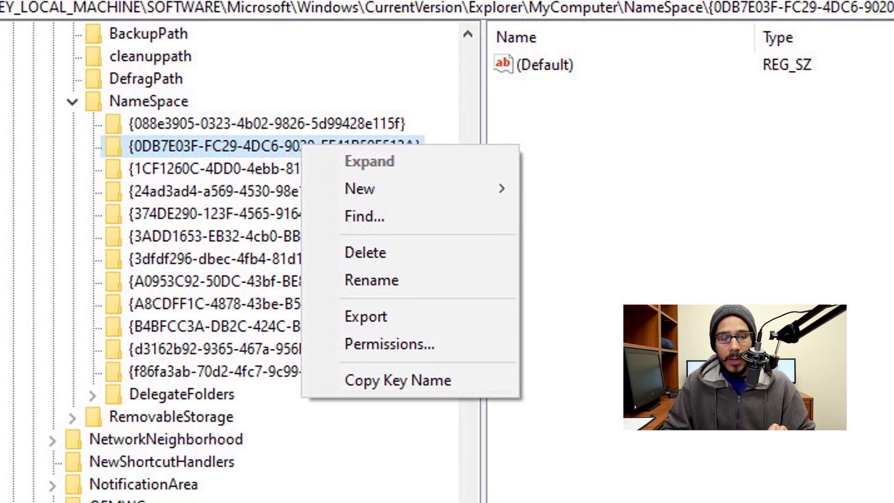
pyautogui.click(325, 224)
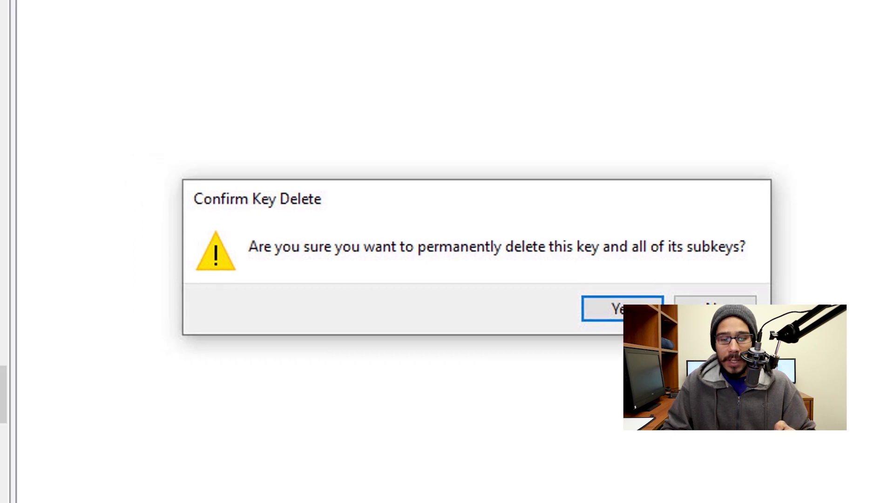
pyautogui.press('Return')
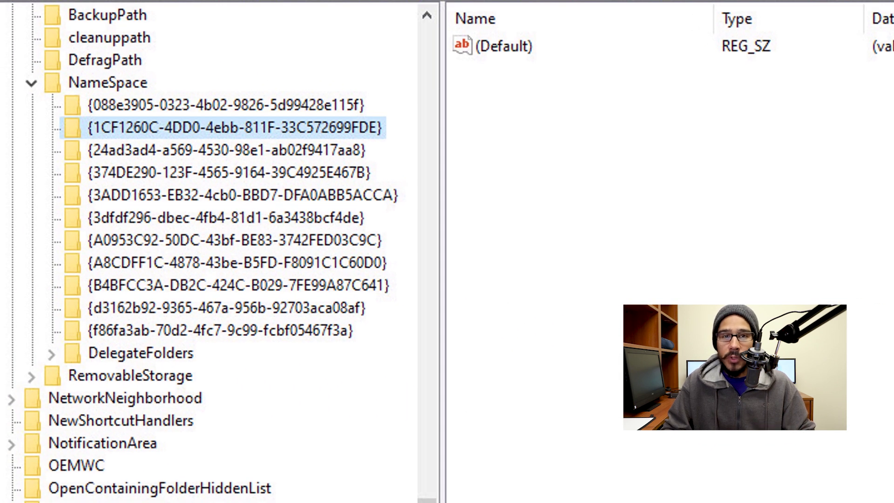
pyautogui.press('super+e')
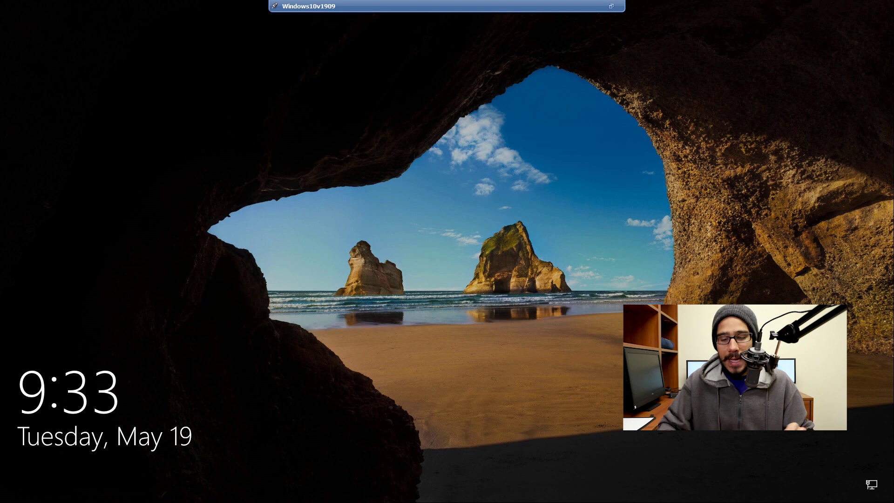
# Step: Dismiss the Windows lock screen and sign back in to the account
pyautogui.press('space')
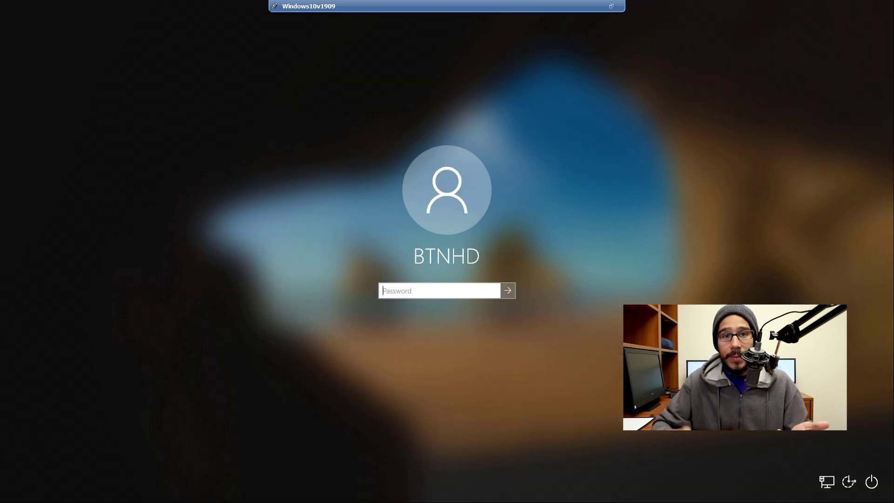
pyautogui.press('Return')
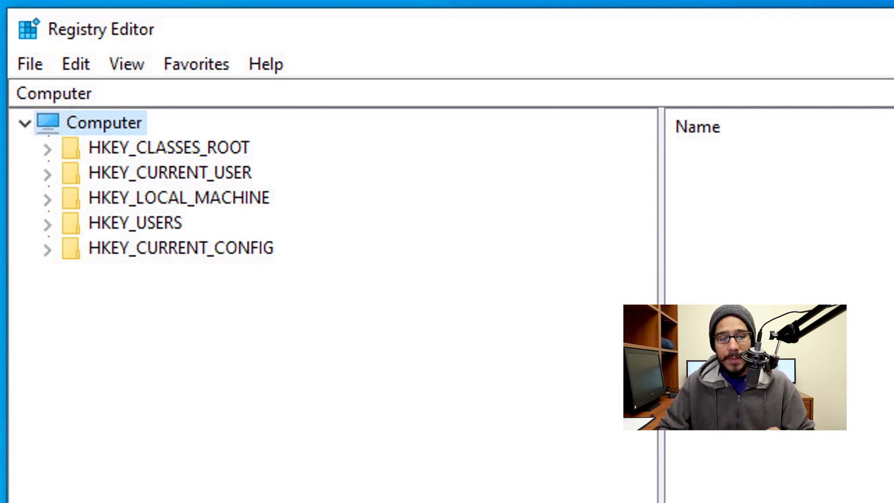
# Step: Select HKEY_LOCAL_MACHINE and enter \SOFTWARE\Policies\Microsoft\Windows in the address bar
pyautogui.click(179, 198)
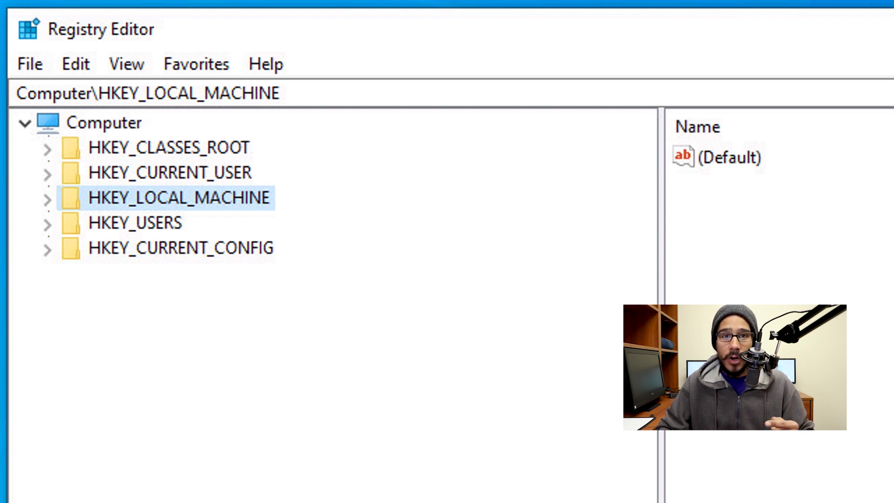
pyautogui.click(298, 93)
pyautogui.write('\\')
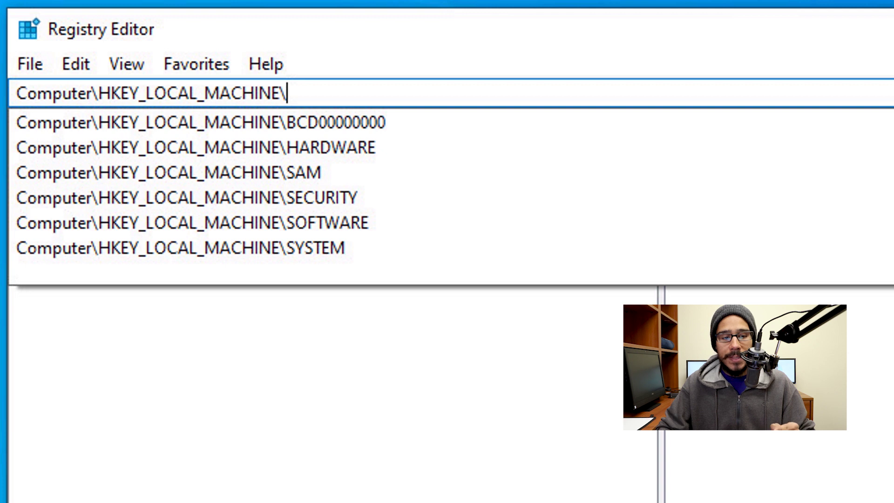
pyautogui.write('SOFTWARE\\Policies\\Microsoft\\Windows')
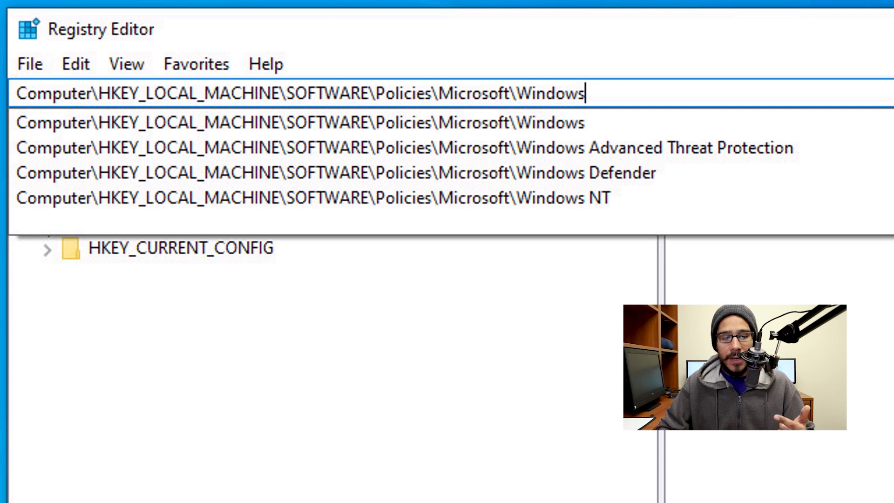
pyautogui.press('Return')
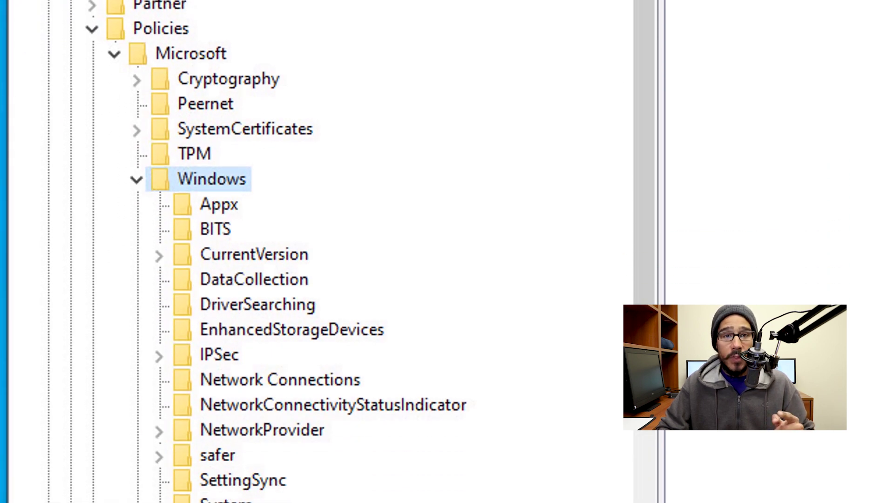
# Step: Add a new subkey named Personalization under the Windows policies key
pyautogui.rightClick(239, 179)
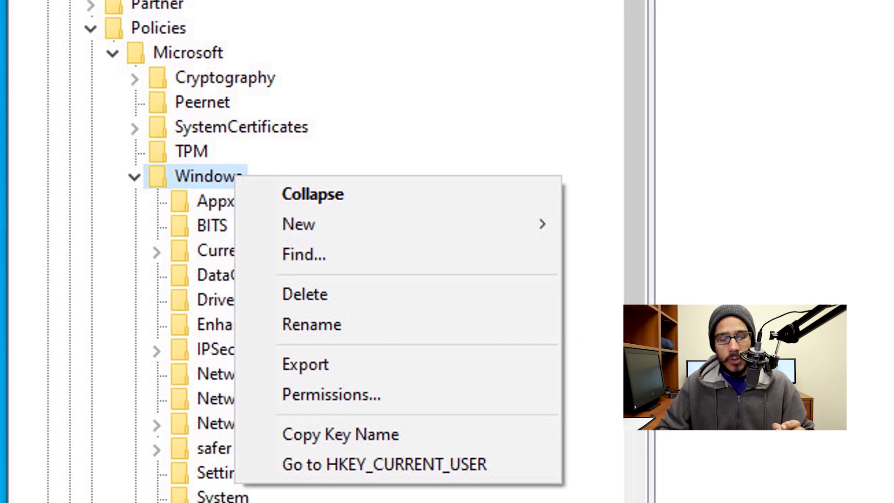
pyautogui.moveTo(304, 228)
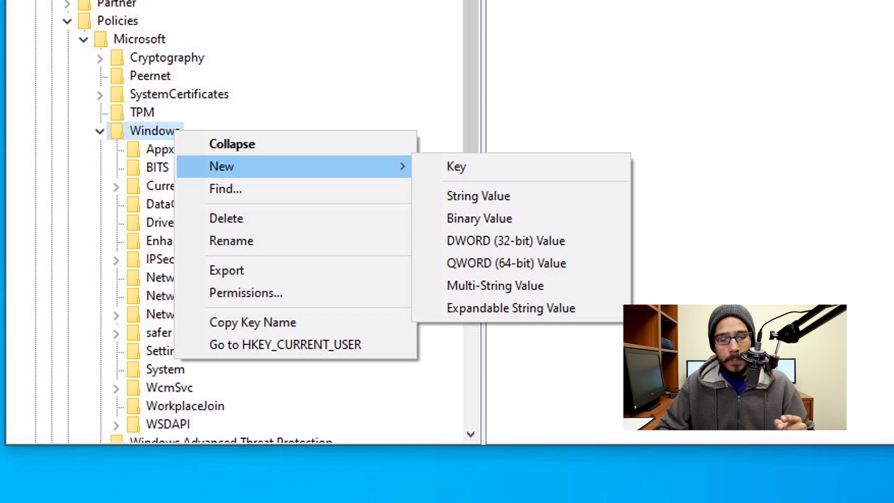
pyautogui.press('k')
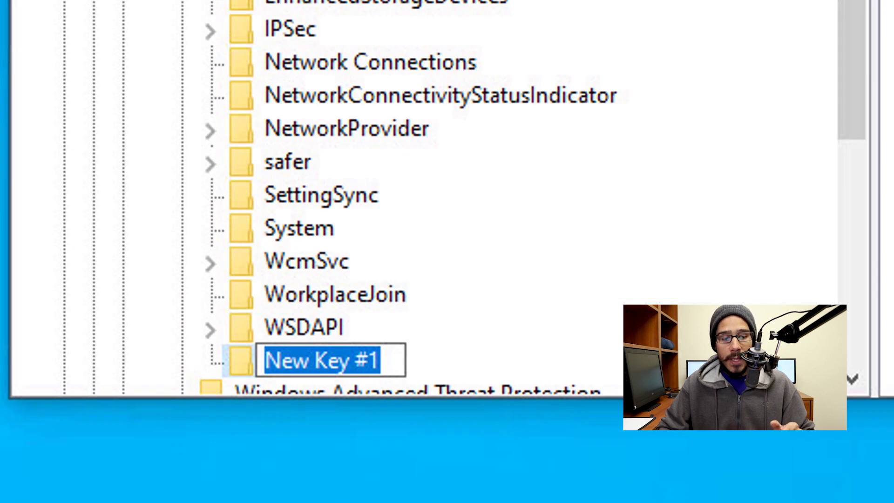
pyautogui.write('Personalization')
pyautogui.press('Return')
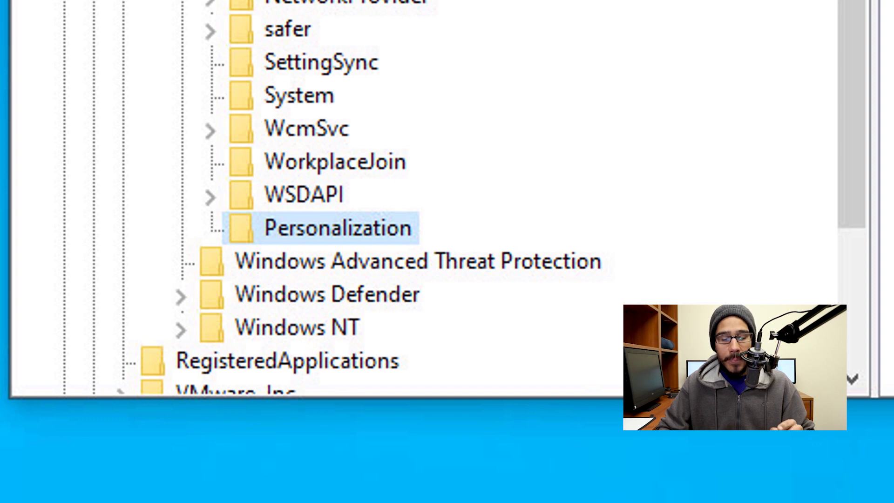
# Step: Create a NoLockScreen DWORD (32-bit) value under Personalization and enter 1 as its data
pyautogui.rightClick(387, 227)
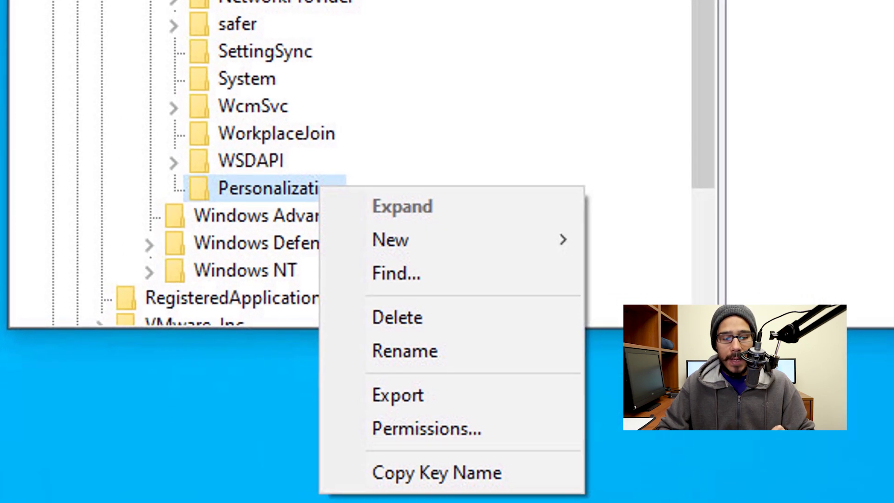
pyautogui.moveTo(322, 216)
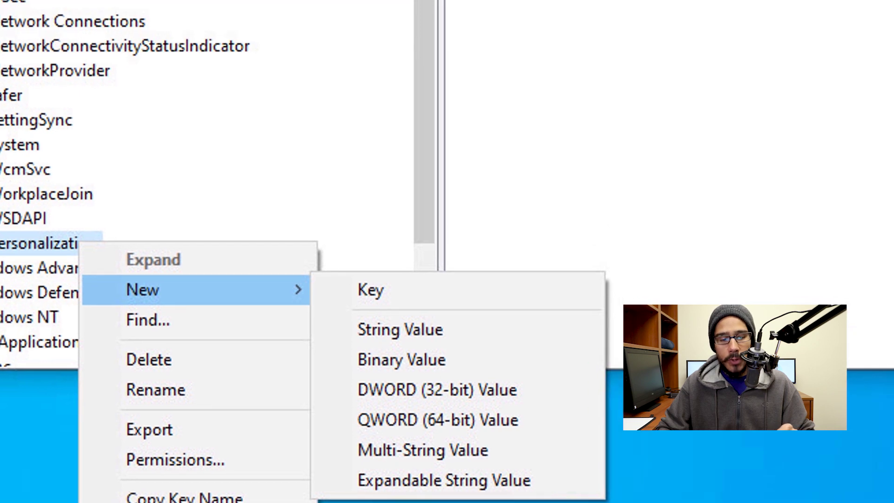
pyautogui.click(479, 316)
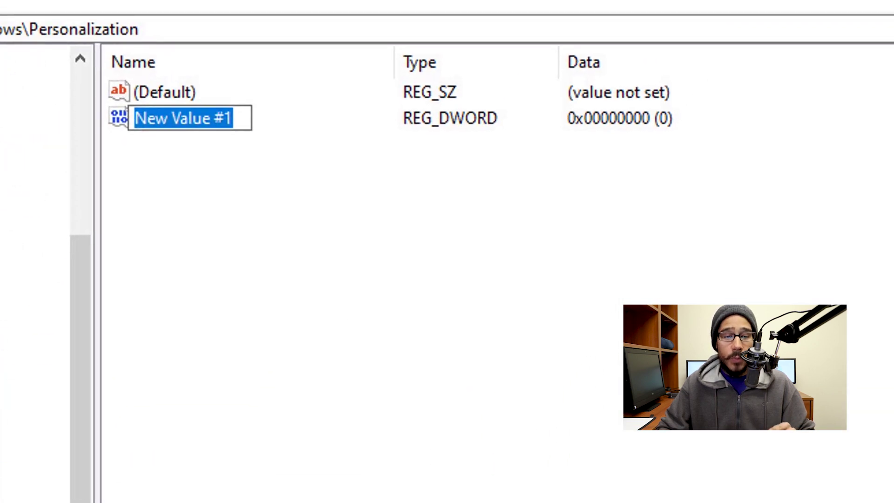
pyautogui.write('NoLockScreen')
pyautogui.press('Return')
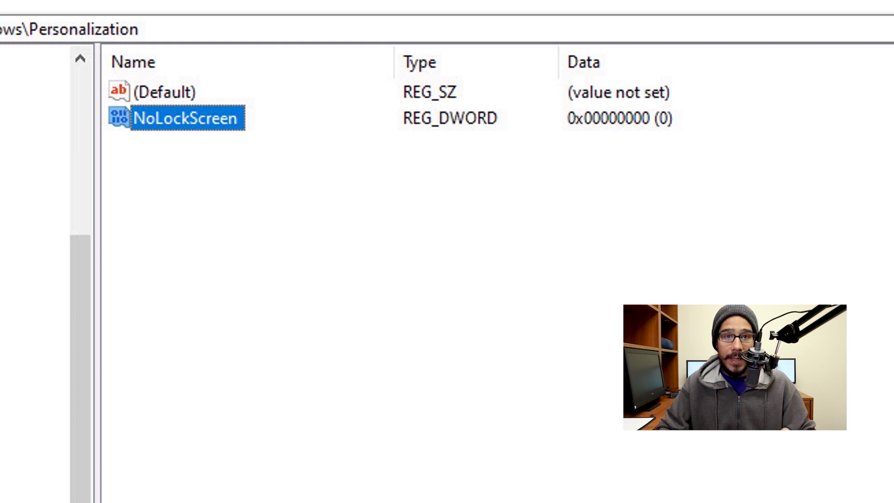
pyautogui.press('Return')
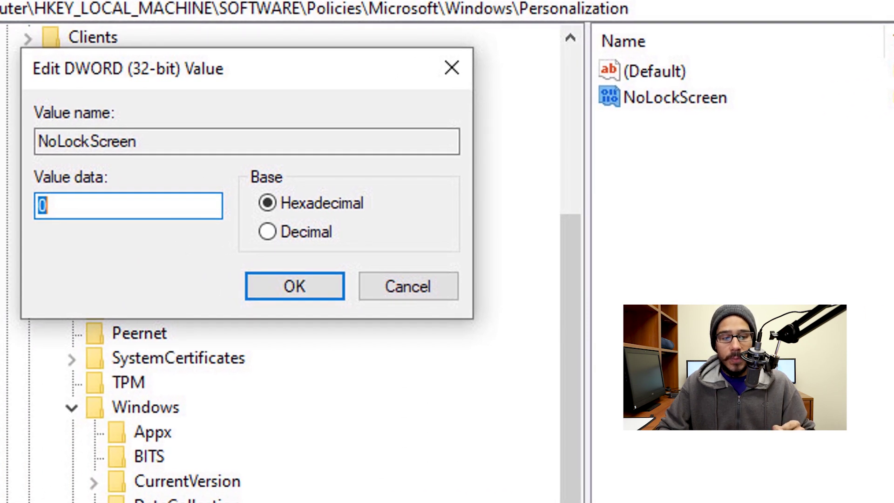
pyautogui.write('1')
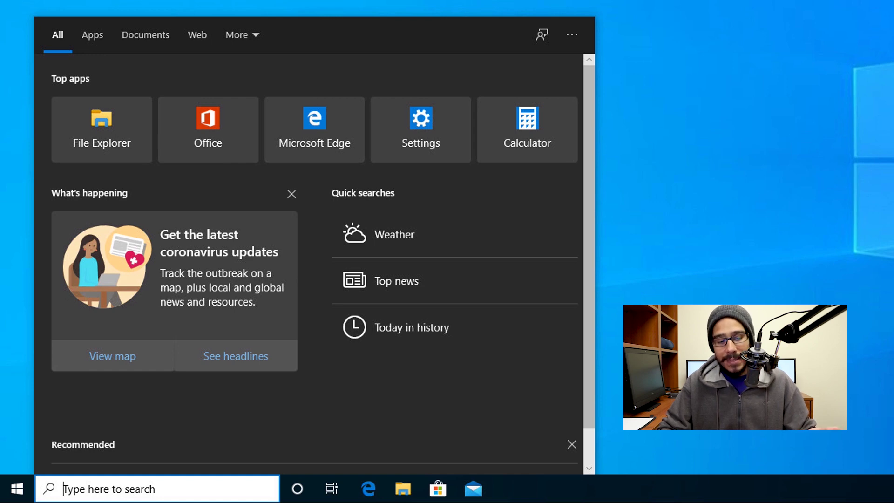
# Step: Search 'cats' in Windows Search to see that web results appear
pyautogui.write('cats')
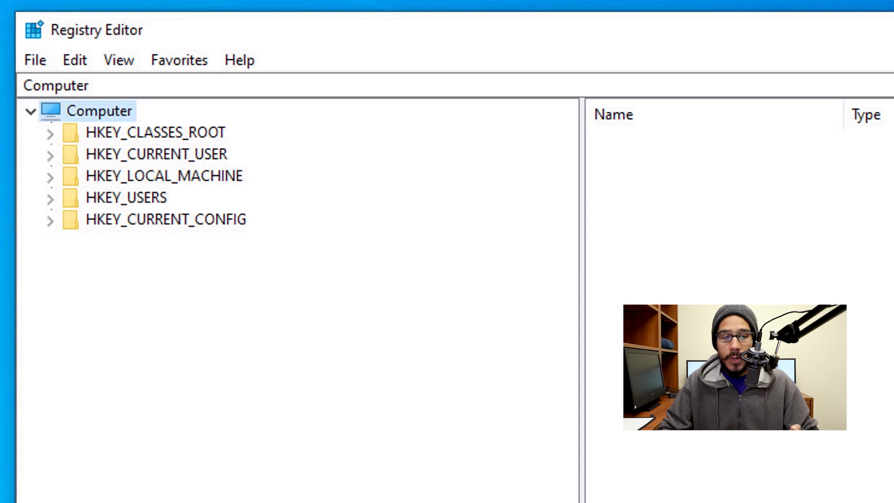
# Step: Select HKEY_CURRENT_USER and enter the ...\CurrentVersion\Search path in the address bar
pyautogui.click(157, 155)
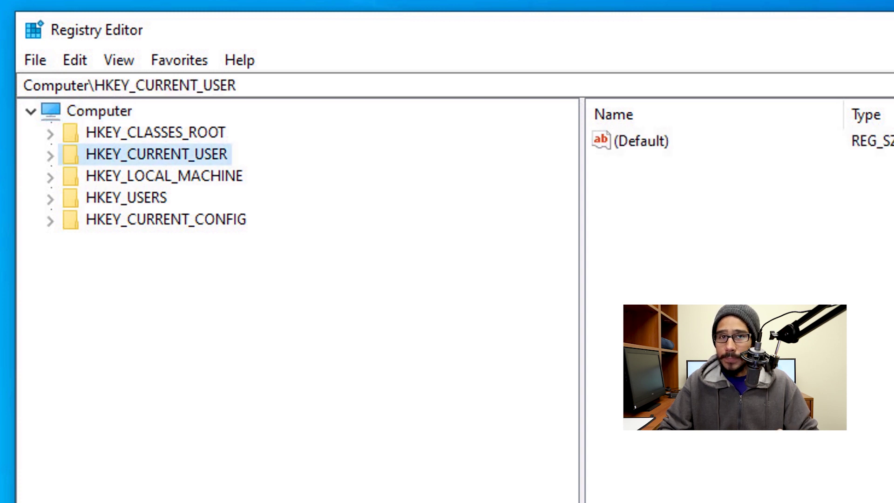
pyautogui.click(242, 86)
pyautogui.write('\\')
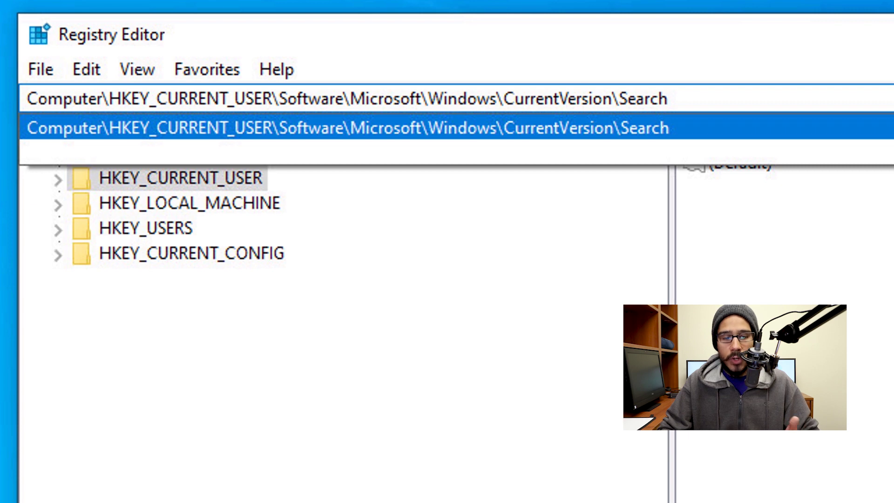
pyautogui.press('Return')
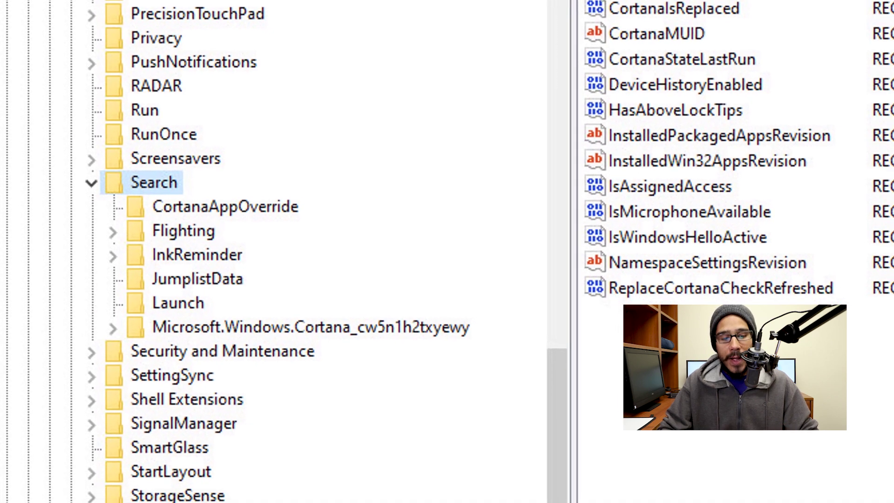
# Step: Create a BingSearchEnabled DWORD (32-bit) value under Search and confirm its data stays 0
pyautogui.rightClick(177, 189)
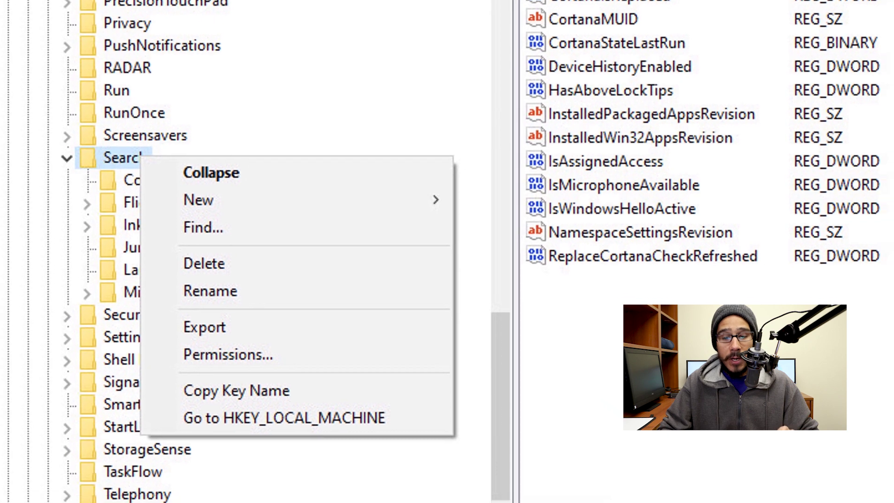
pyautogui.moveTo(199, 200)
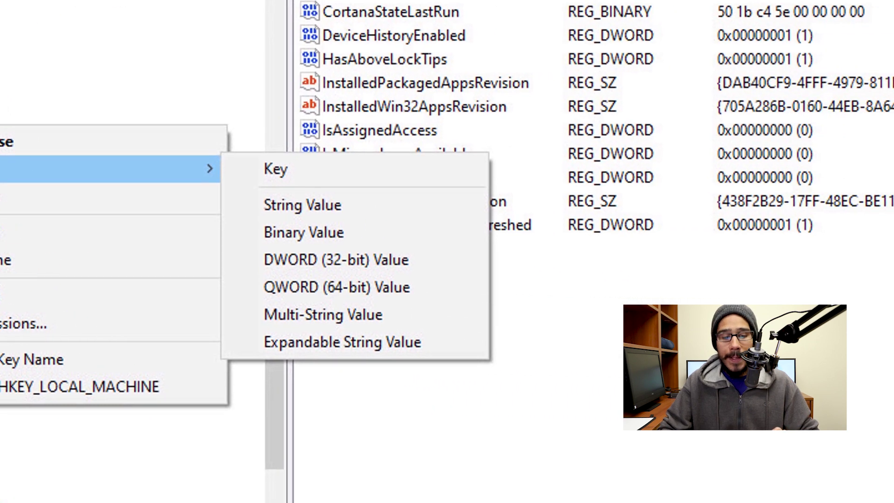
pyautogui.click(523, 266)
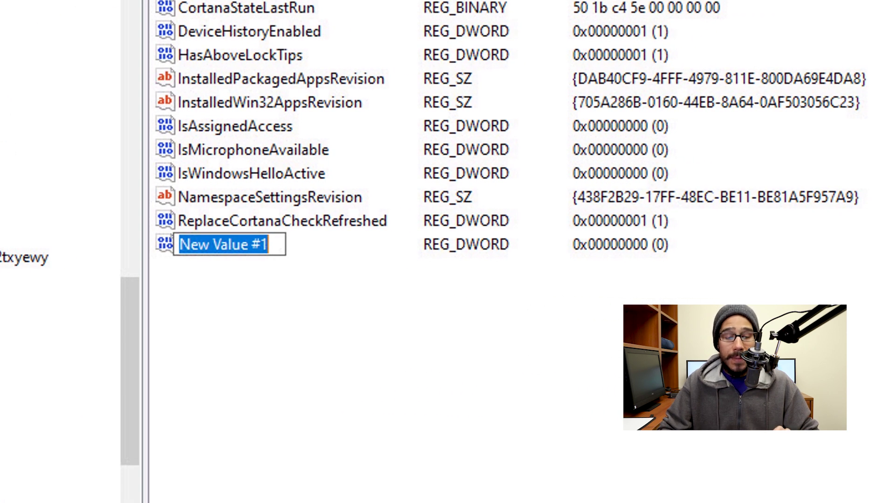
pyautogui.write('BingSearchEnabled')
pyautogui.press('Return')
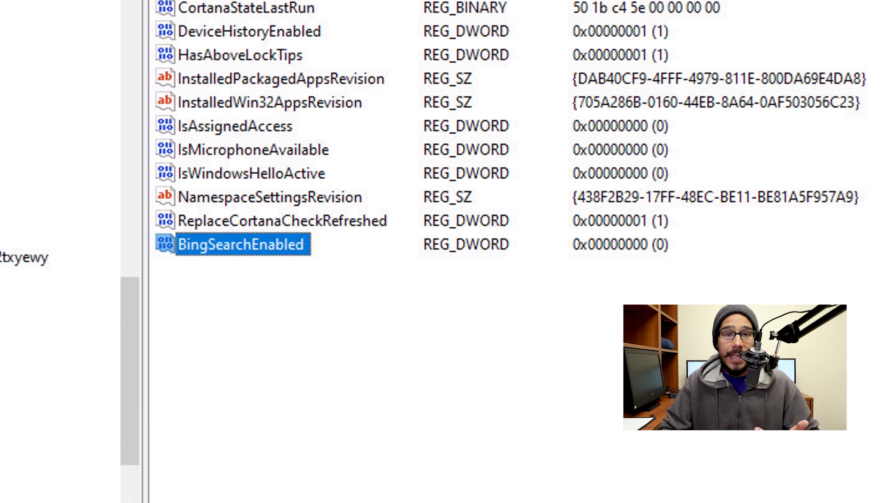
pyautogui.press('Return')
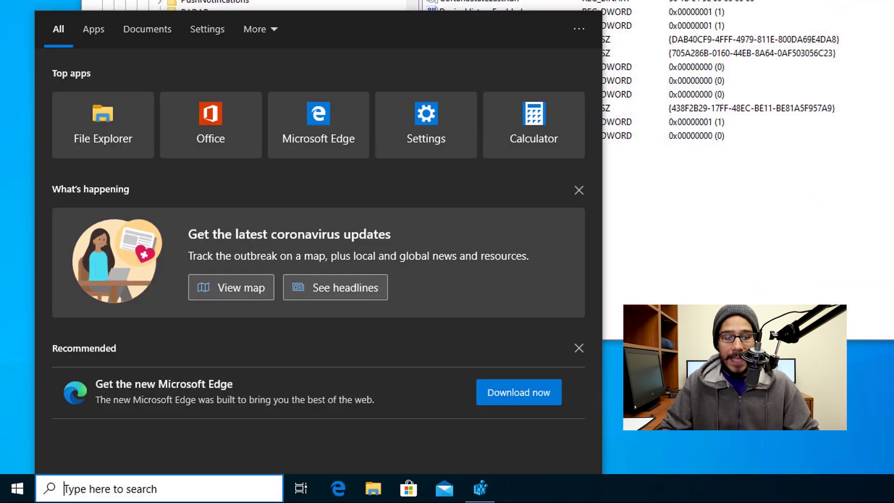
# Step: Search 'cats' again to confirm no web results appear
pyautogui.write('cats')
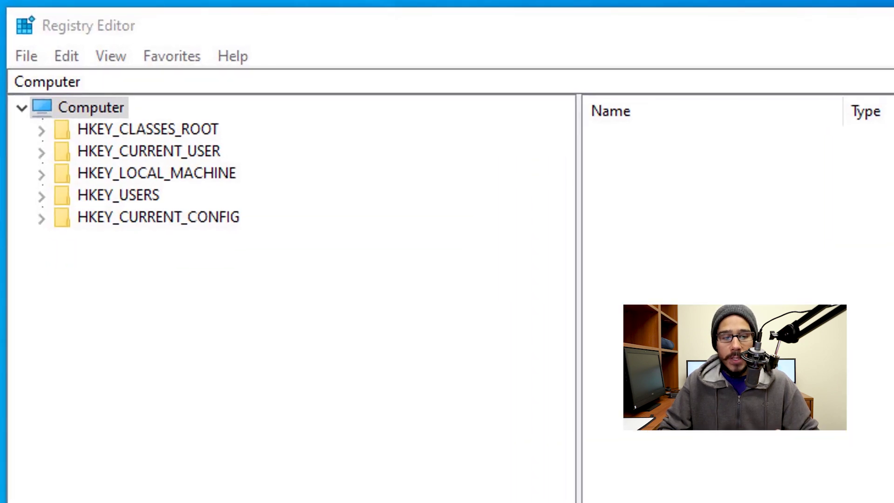
# Step: Select HKEY_LOCAL_MACHINE and paste \SOFTWARE\Policies\Microsoft\Windows into the address bar
pyautogui.click(157, 173)
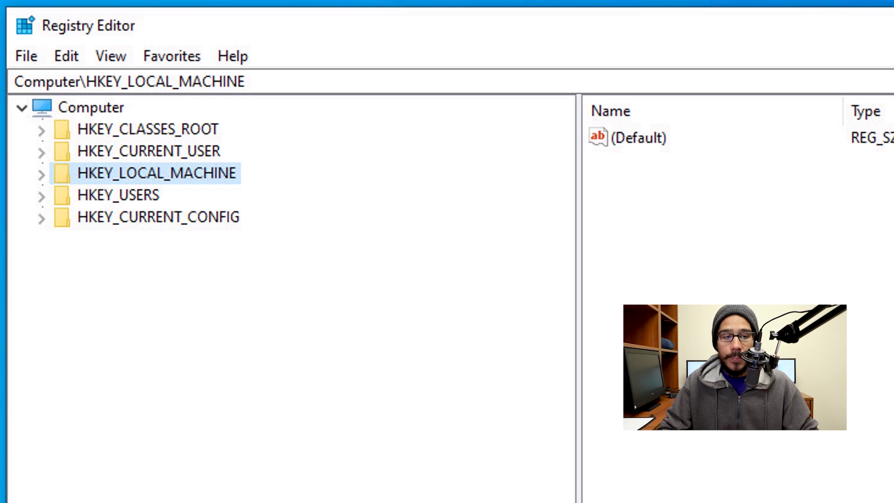
pyautogui.click(250, 82)
pyautogui.write('\\')
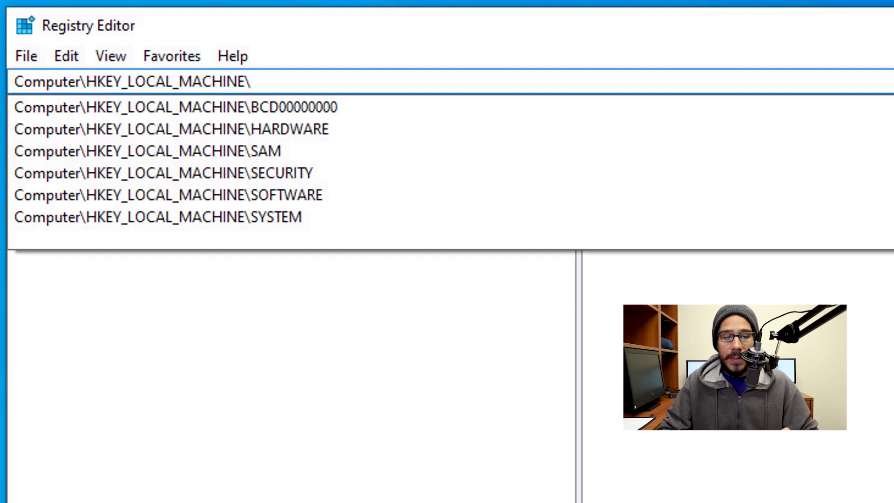
pyautogui.write('SOFTWARE\\Policies\\Microsoft\\Windows')
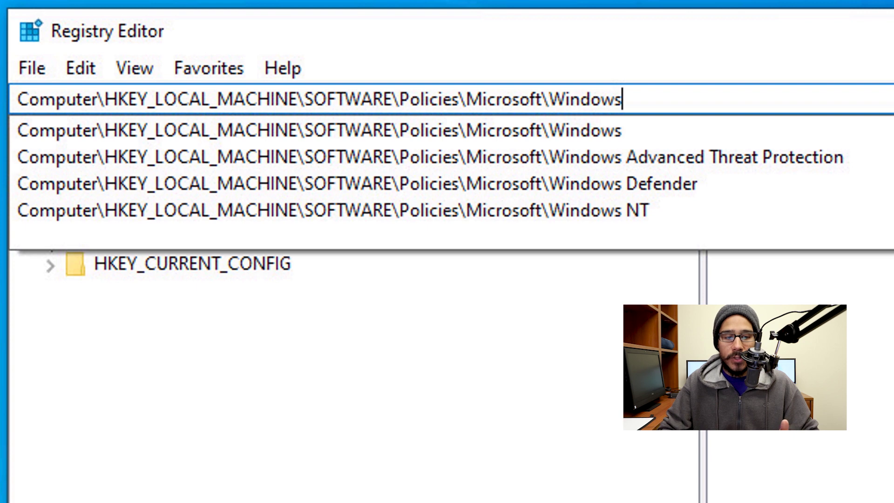
pyautogui.press('Return')
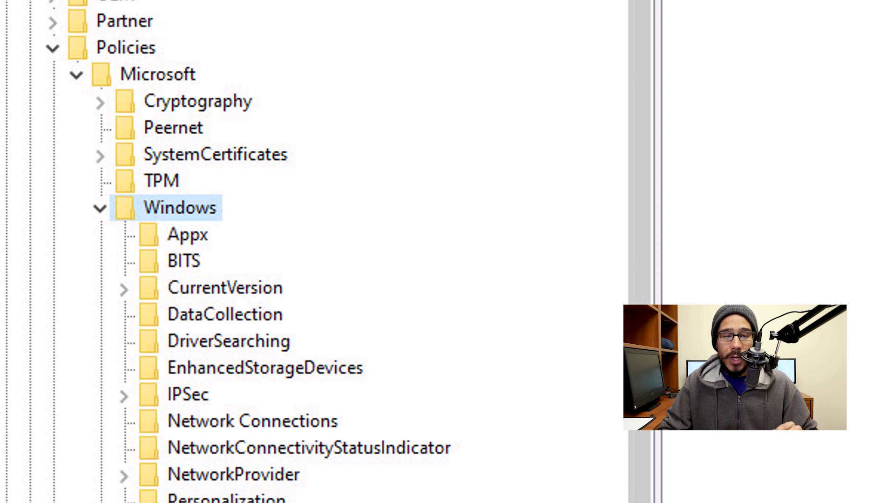
# Step: Add a subkey named Windows Search under Policies\Microsoft\Windows
pyautogui.rightClick(203, 219)
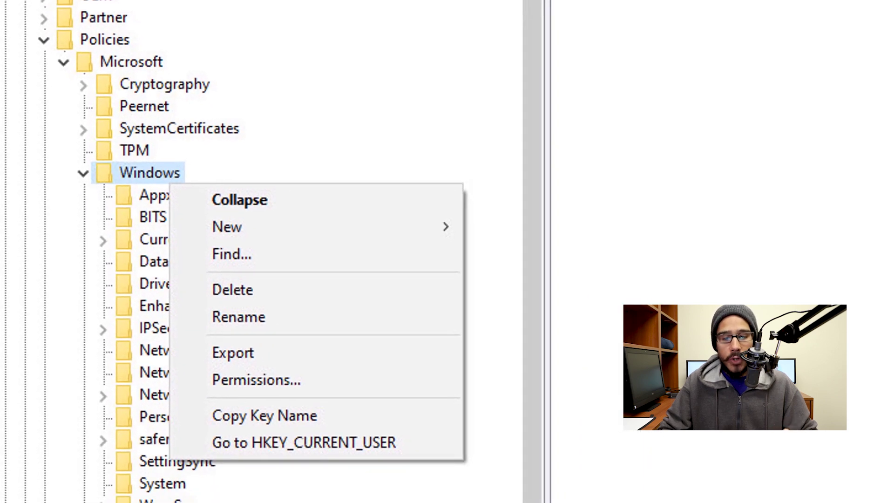
pyautogui.moveTo(227, 227)
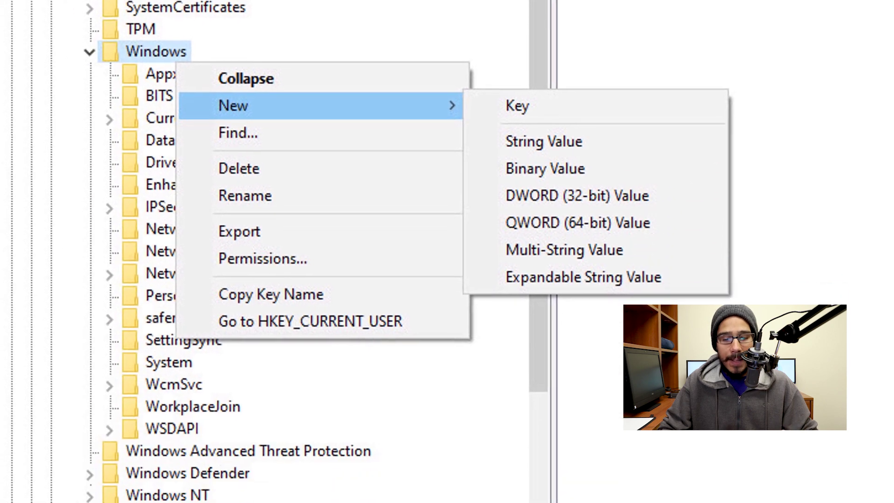
pyautogui.press('k')
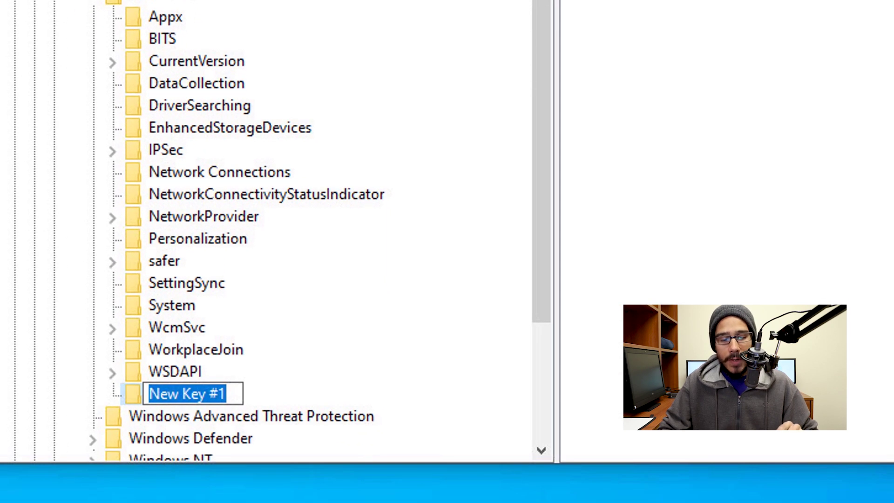
pyautogui.write('Windows Search')
pyautogui.press('Return')
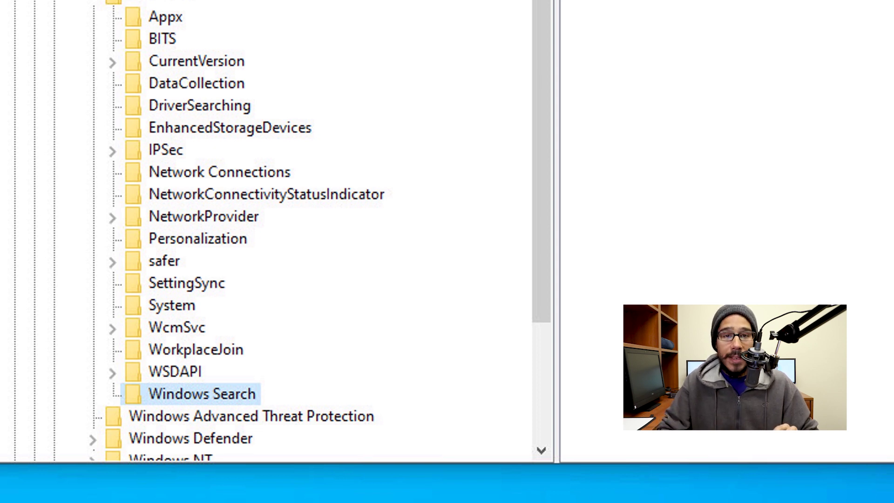
# Step: Create an AllowCortana DWORD (32-bit) value in Windows Search and confirm its data is 0
pyautogui.rightClick(246, 396)
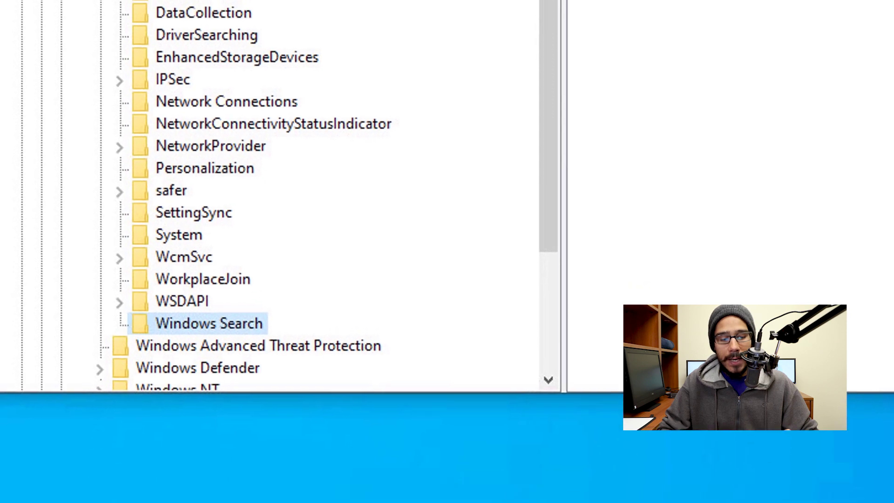
pyautogui.moveTo(298, 242)
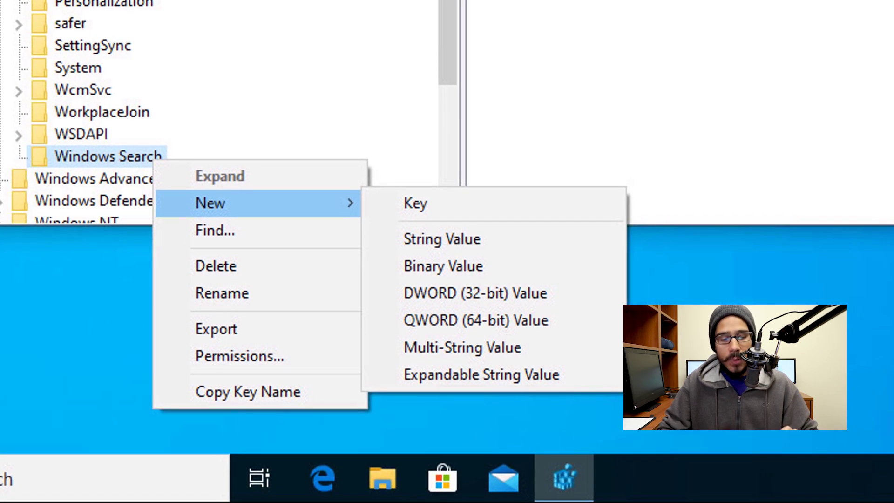
pyautogui.click(475, 293)
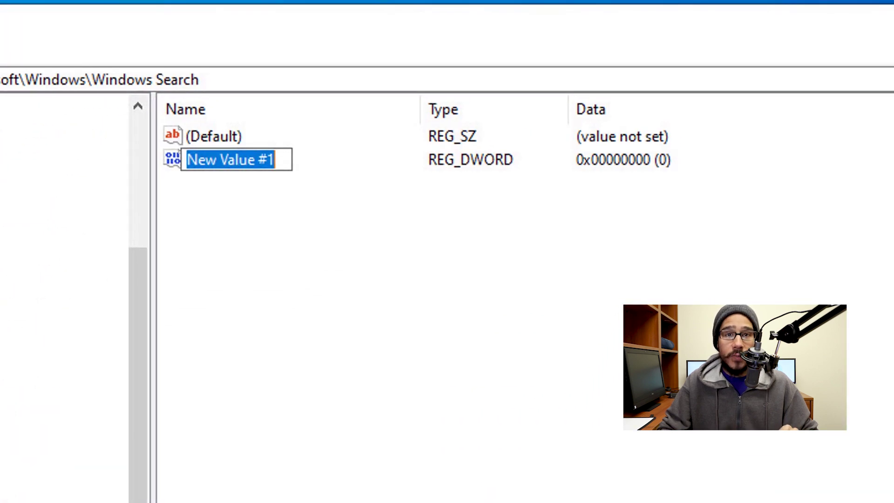
pyautogui.write('AllowCortana')
pyautogui.press('Return')
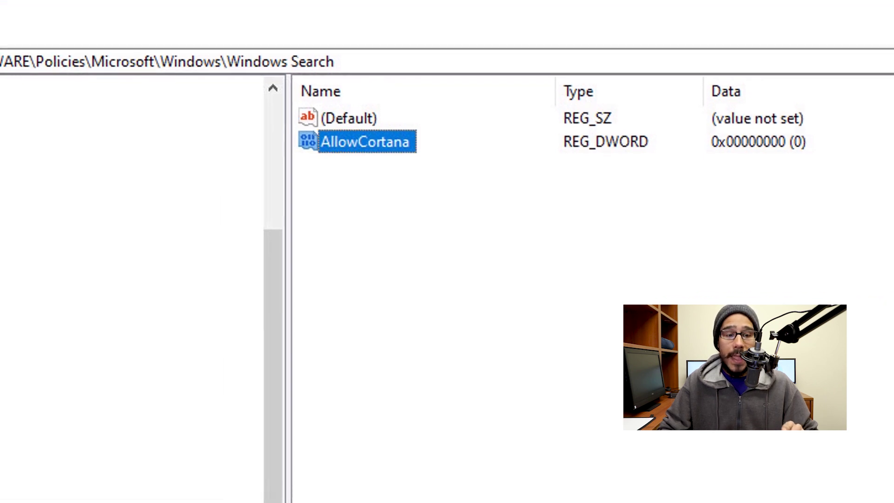
pyautogui.press('Return')
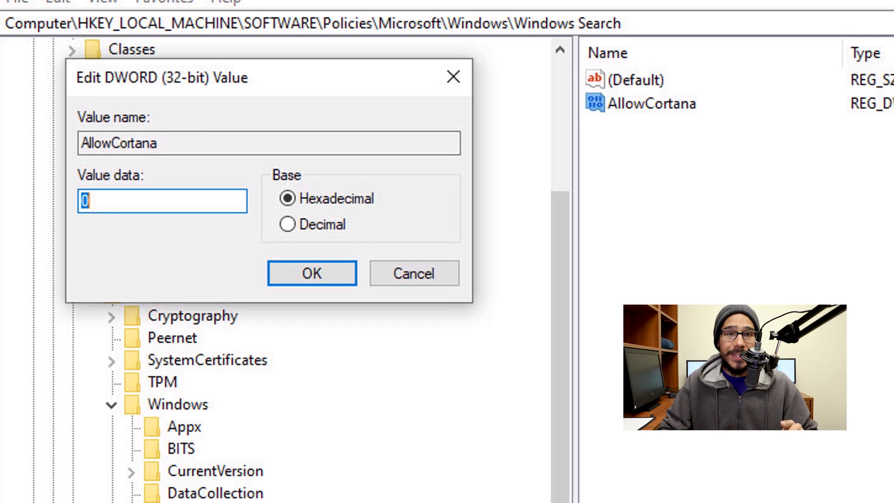